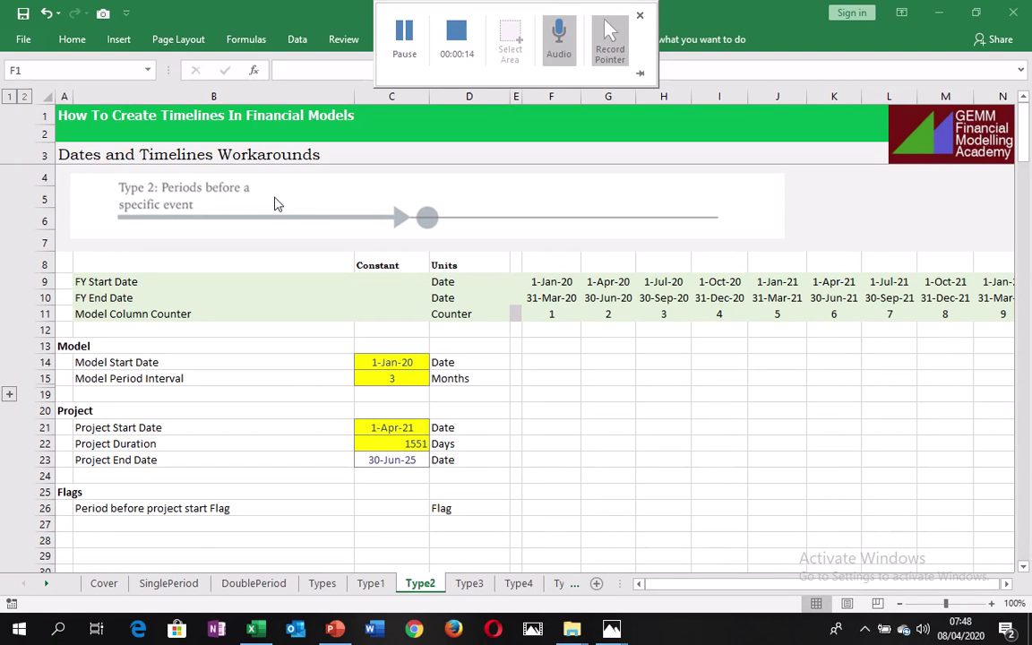
- Enter =IF(F9<$C$21,1,0) in F26 to flag a period starting before project start
{"action": "left_click", "coordinate": [556, 508]}
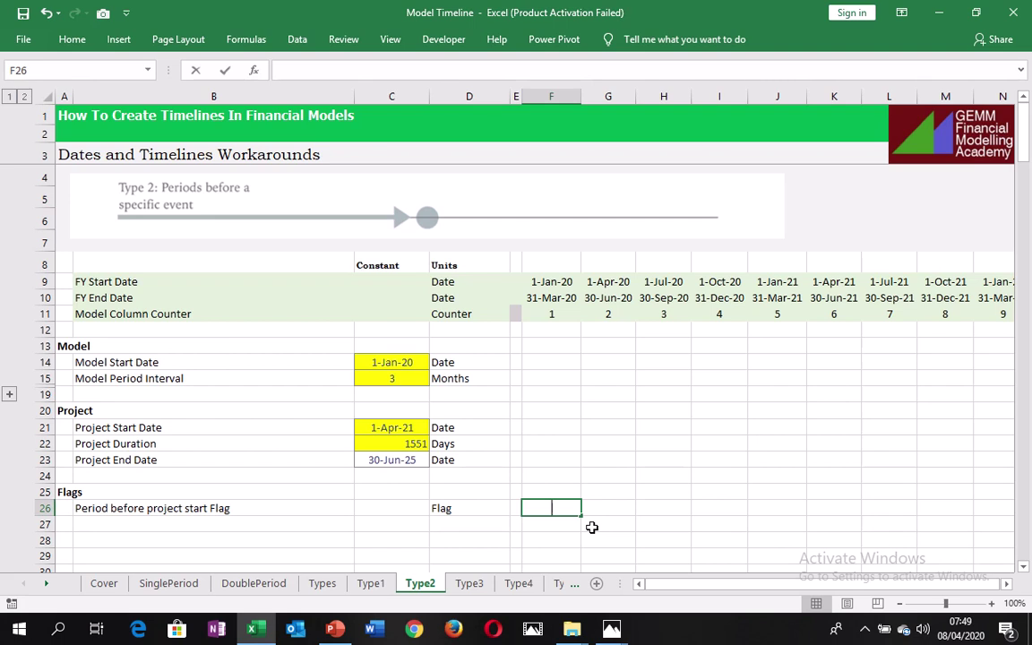
{"action": "type", "text": "="}
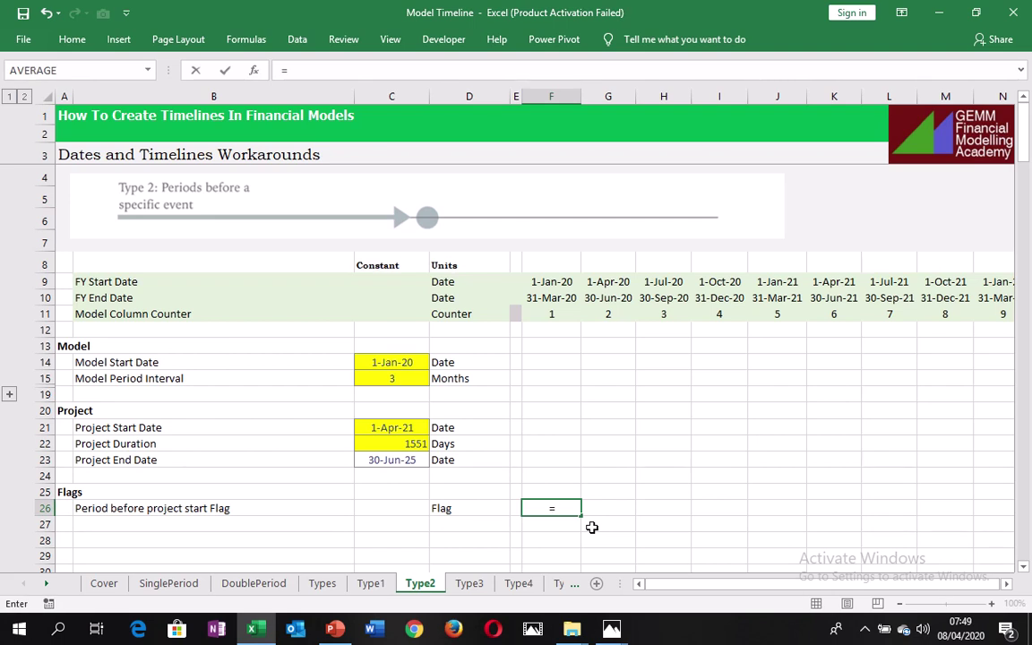
{"action": "type", "text": "if"}
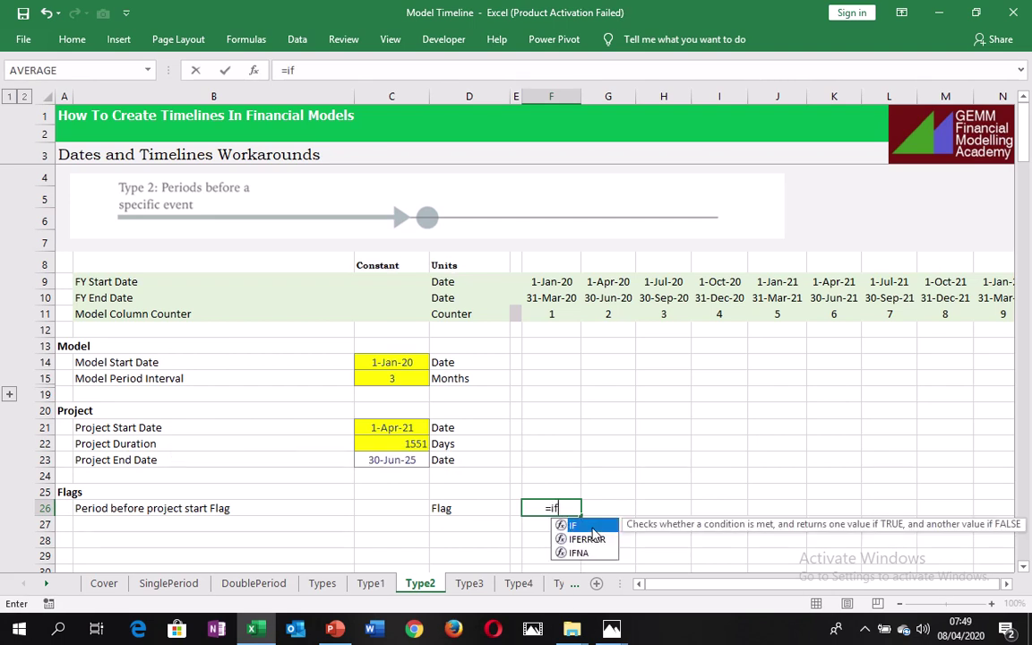
{"action": "key", "text": "Tab"}
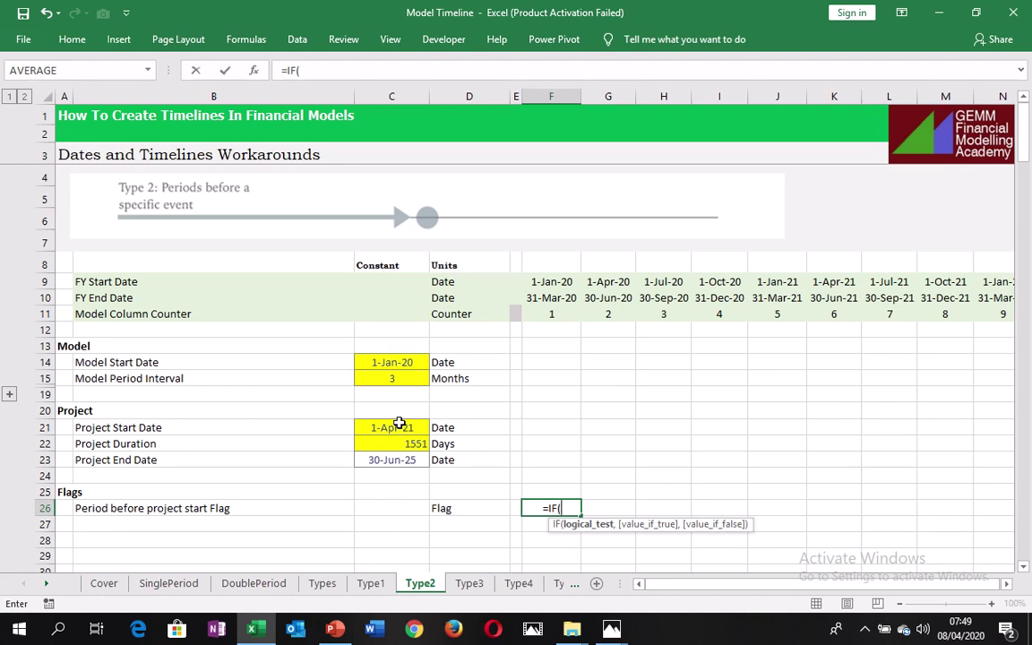
{"action": "left_click", "coordinate": [553, 283]}
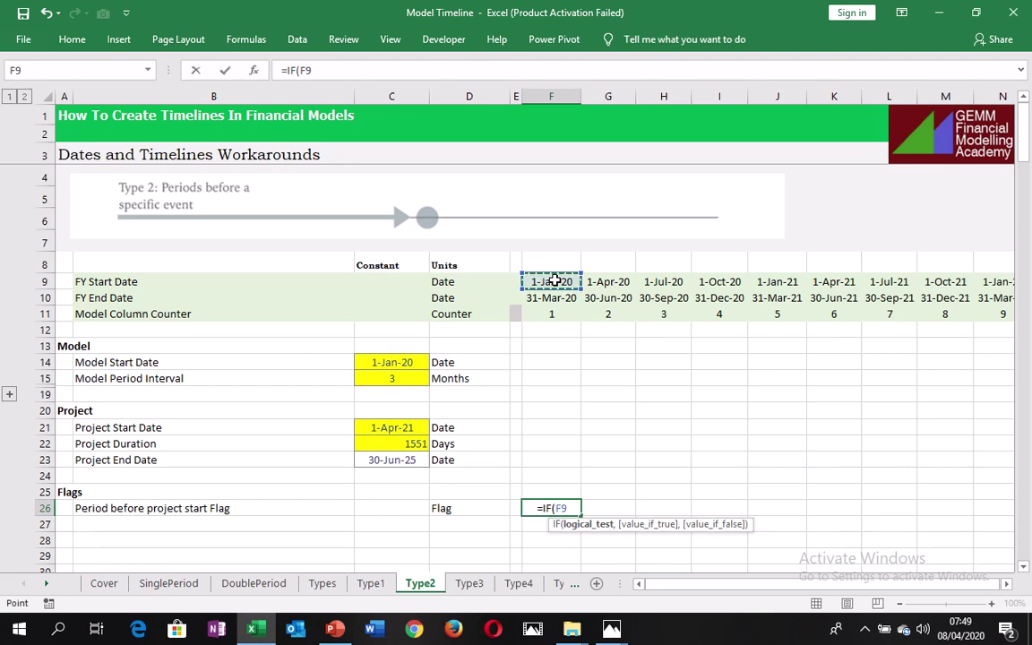
{"action": "type", "text": "<"}
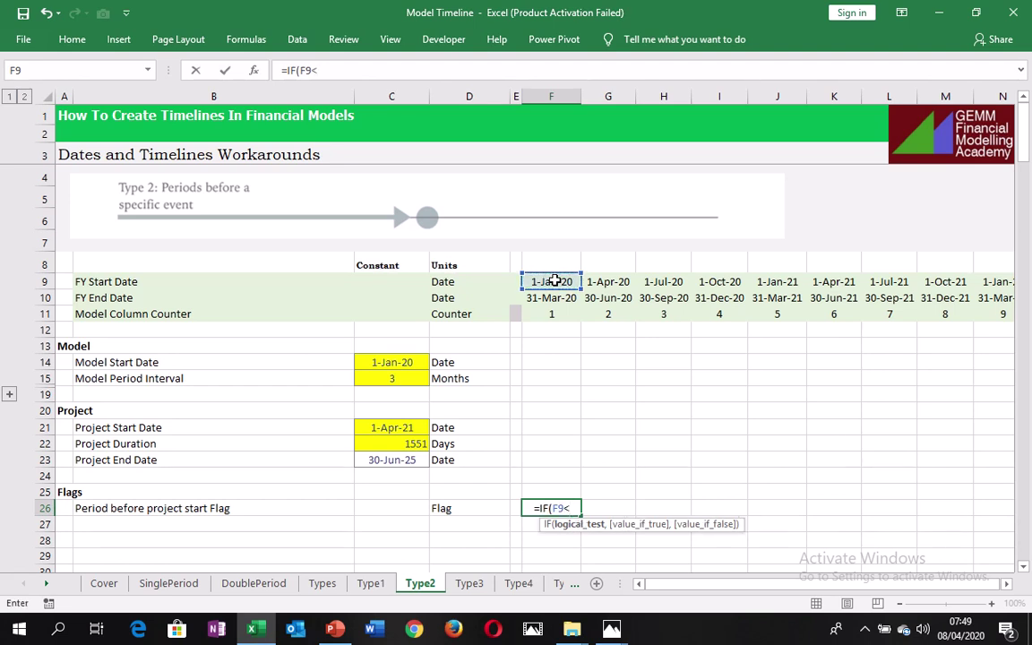
{"action": "left_click", "coordinate": [388, 427]}
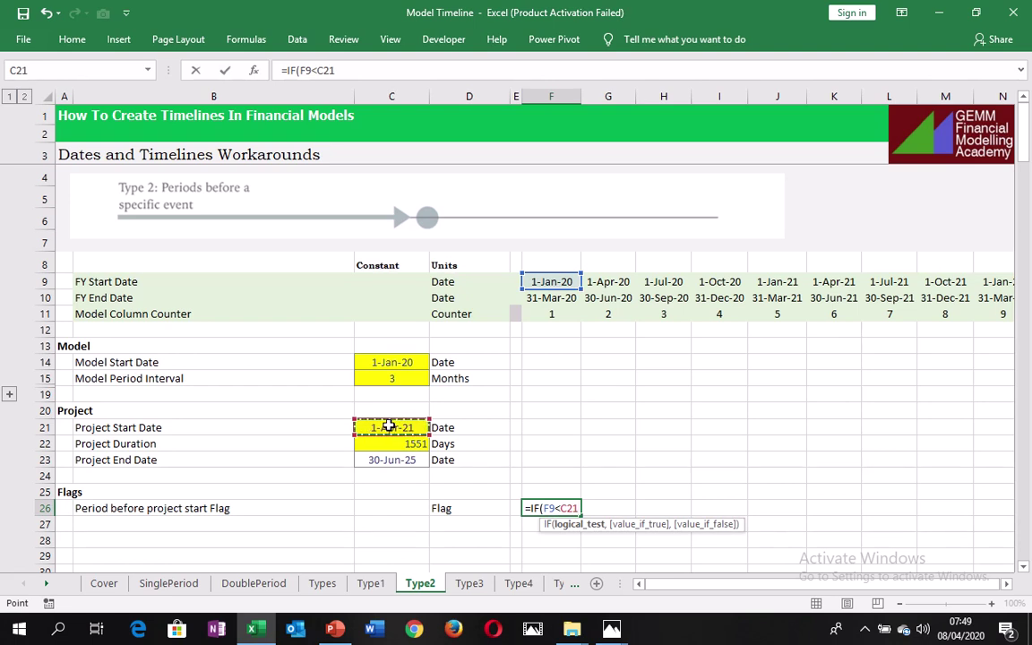
{"action": "key", "text": "F4"}
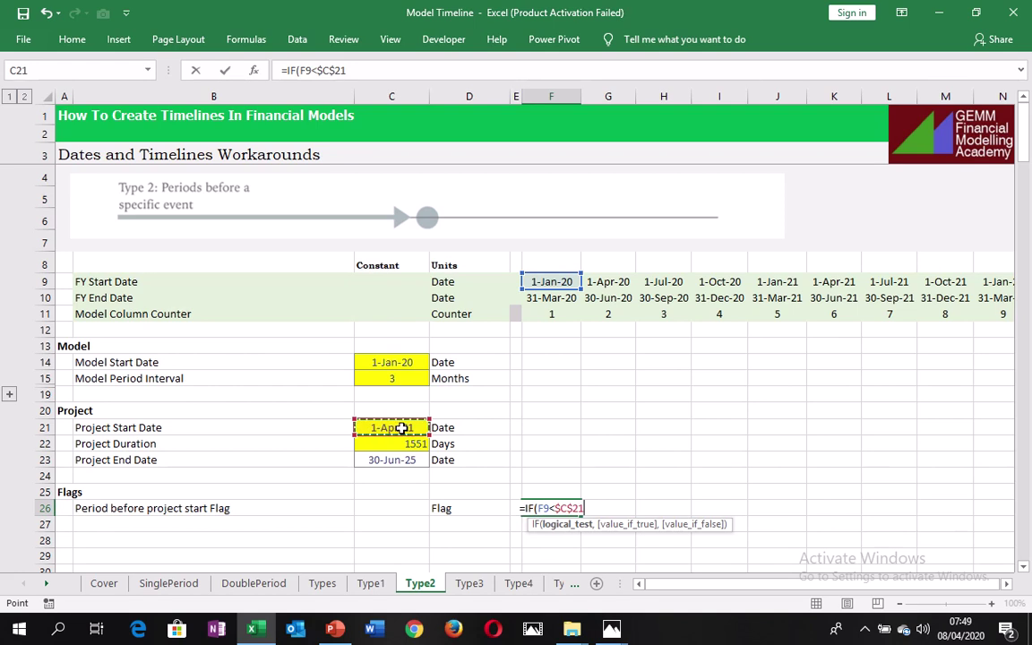
{"action": "type", "text": ","}
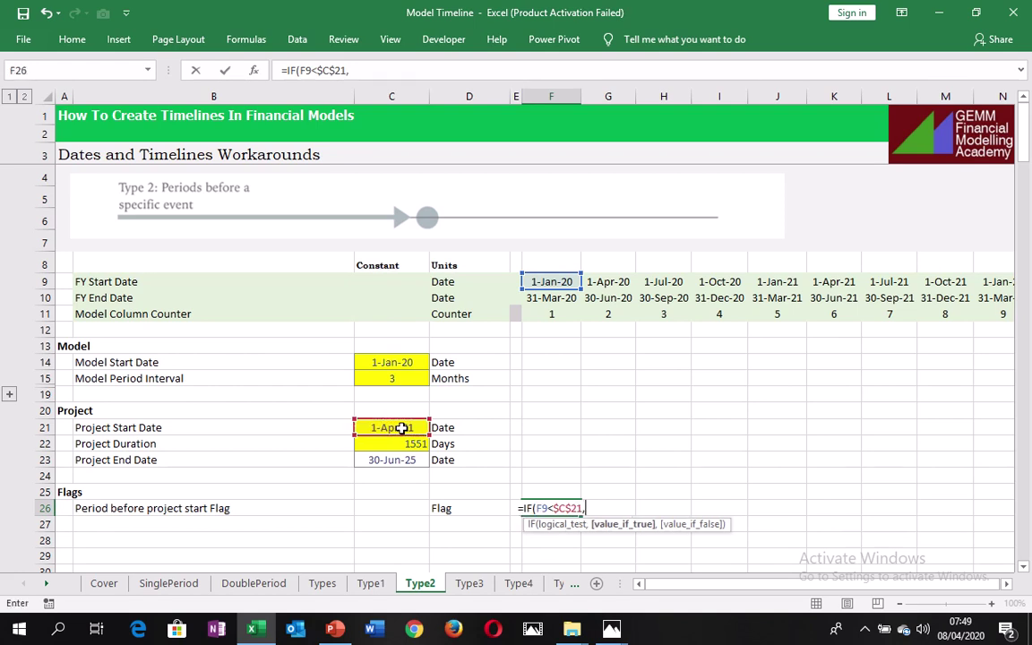
{"action": "type", "text": "1"}
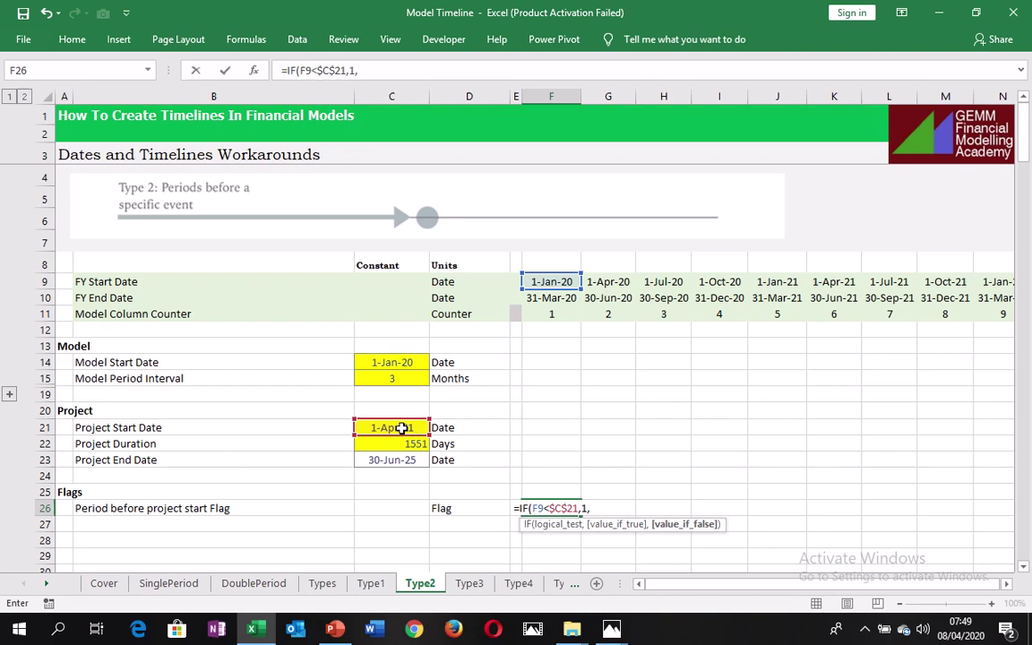
{"action": "type", "text": ",0)"}
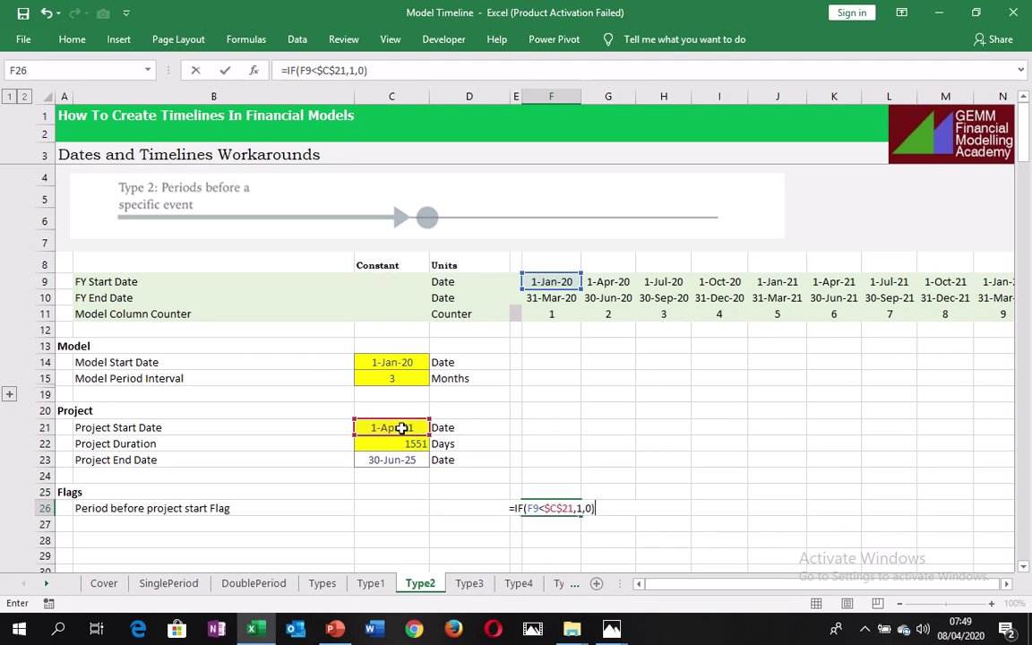
{"action": "key", "text": "ctrl+Return"}
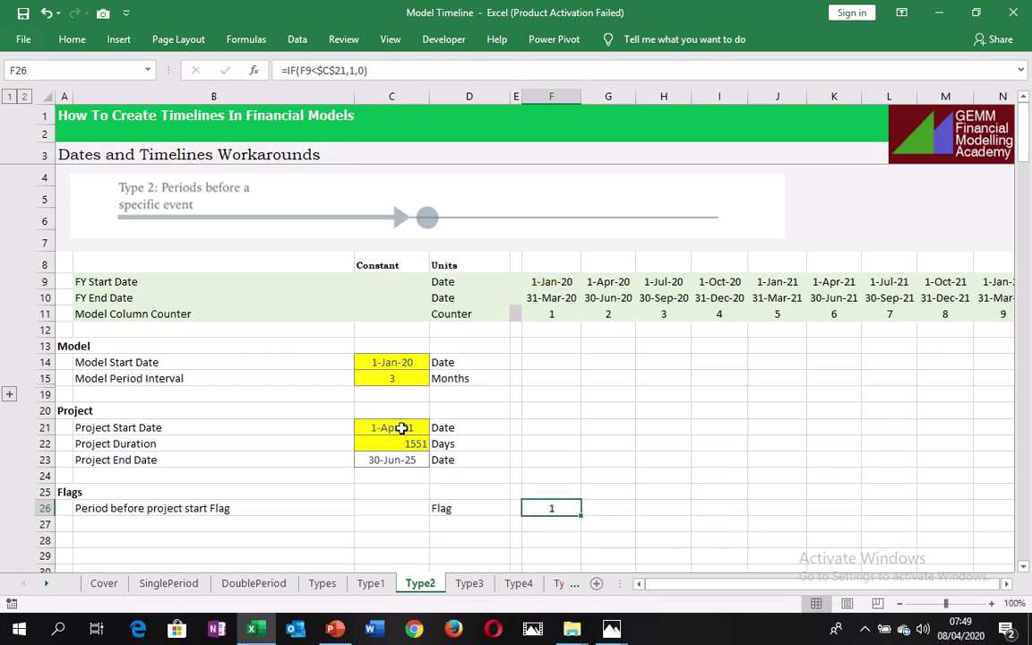
- Fill the F26 flag formula right across row 26 and check the copied 1/0 values
{"action": "key", "text": "ctrl+shift+Right"}
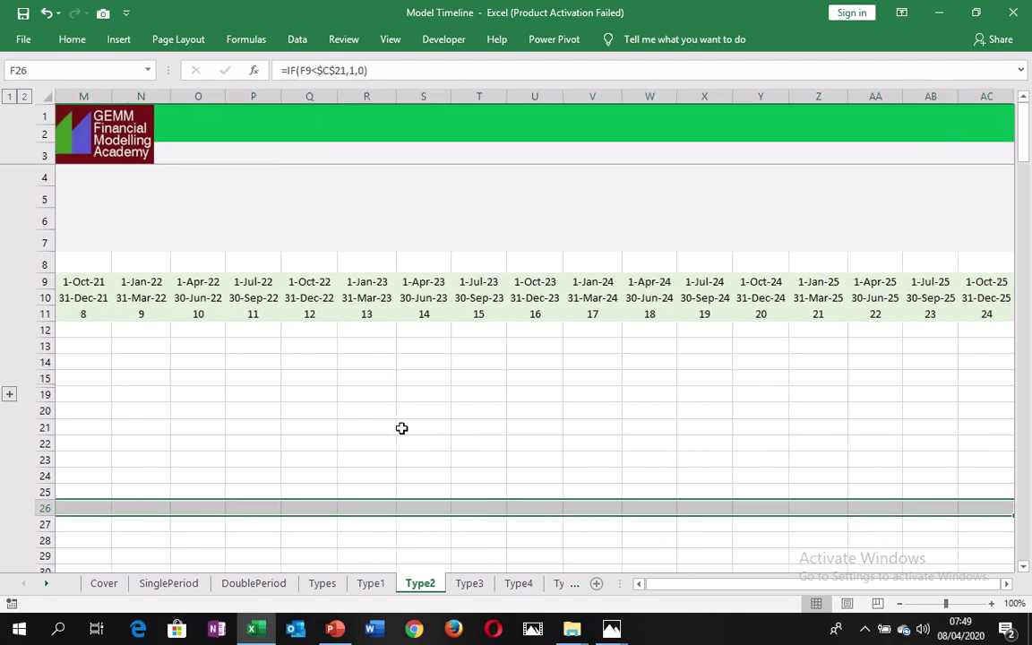
{"action": "key", "text": "ctrl+r"}
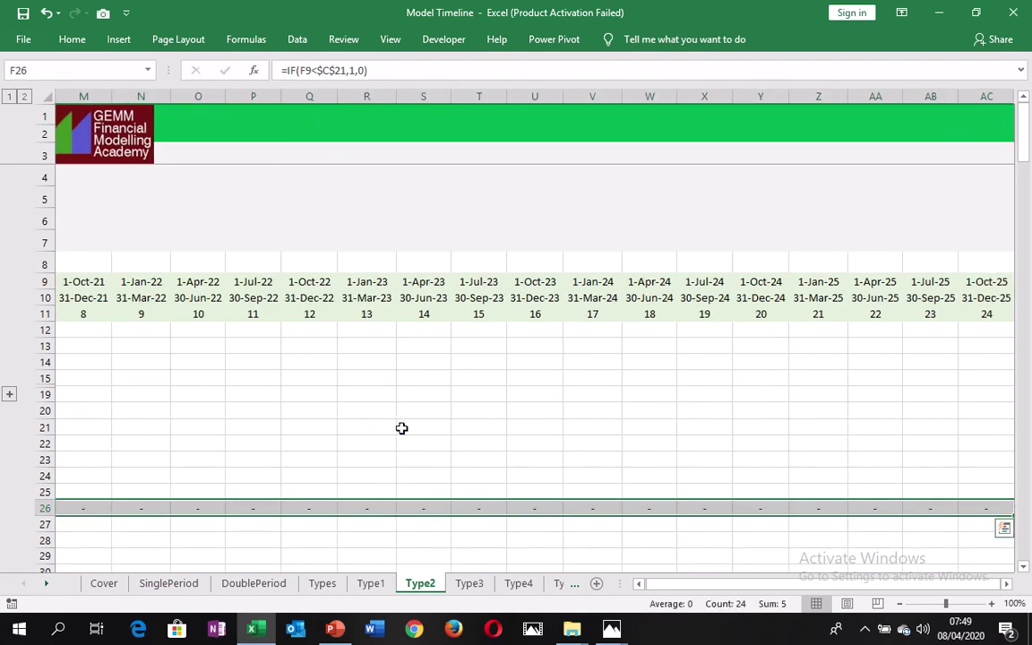
{"action": "key", "text": "ctrl+Left"}
{"action": "key", "text": "Right"}
{"action": "key", "text": "Right"}
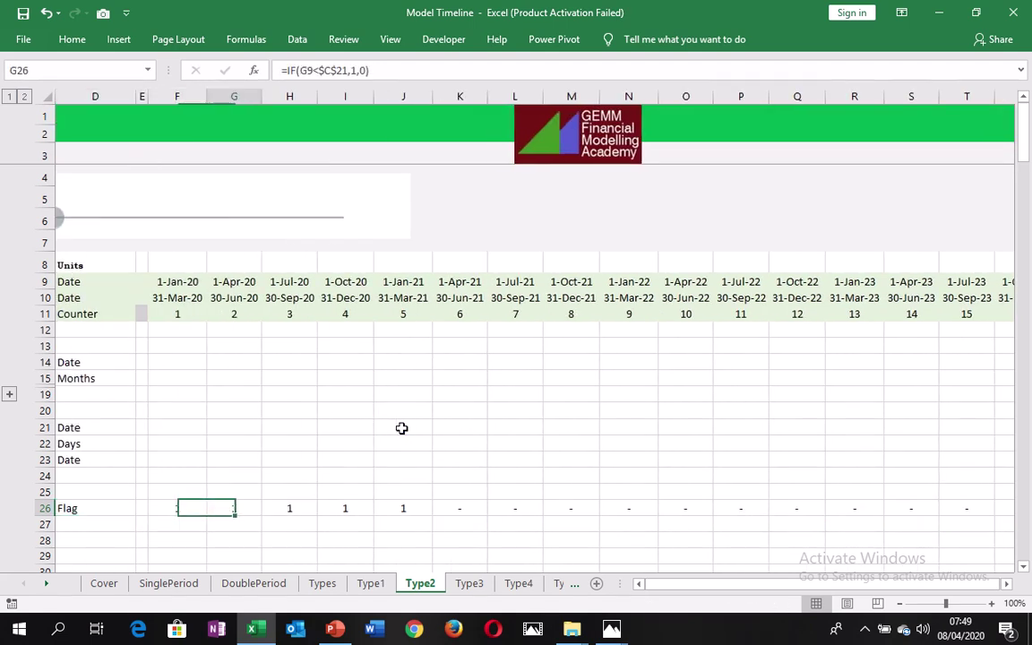
{"action": "key", "text": "Right"}
{"action": "key", "text": "Right"}
{"action": "key", "text": "Left"}
{"action": "key", "text": "Left"}
{"action": "key", "text": "Left"}
{"action": "key", "text": "Left"}
{"action": "key", "text": "Left"}
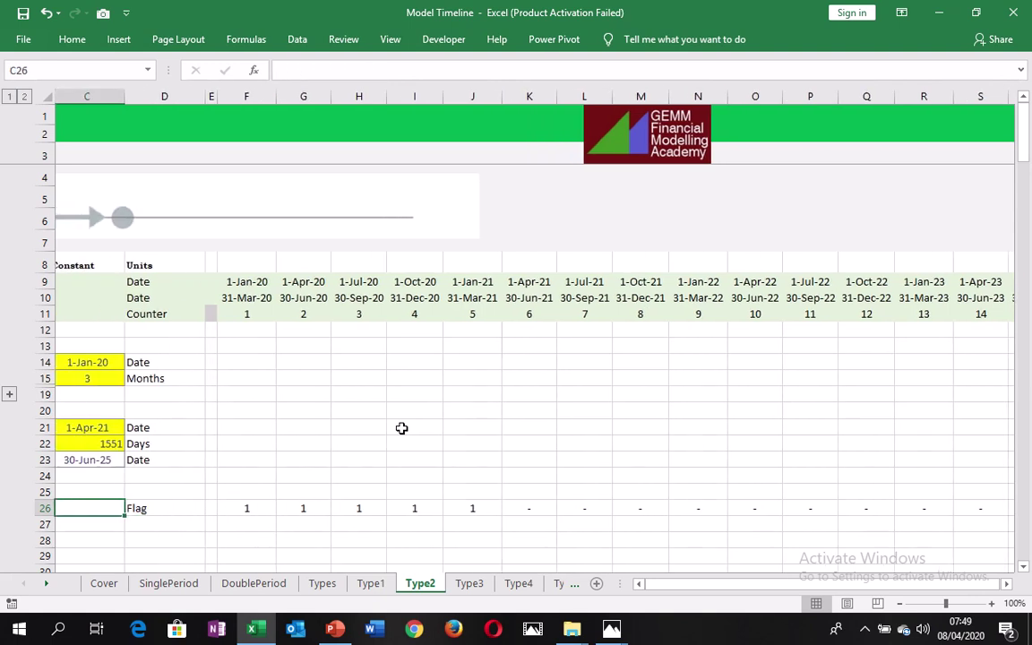
{"action": "key", "text": "Left"}
{"action": "key", "text": "Left"}
{"action": "key", "text": "Right"}
{"action": "key", "text": "Right"}
{"action": "key", "text": "Right"}
{"action": "key", "text": "Left"}
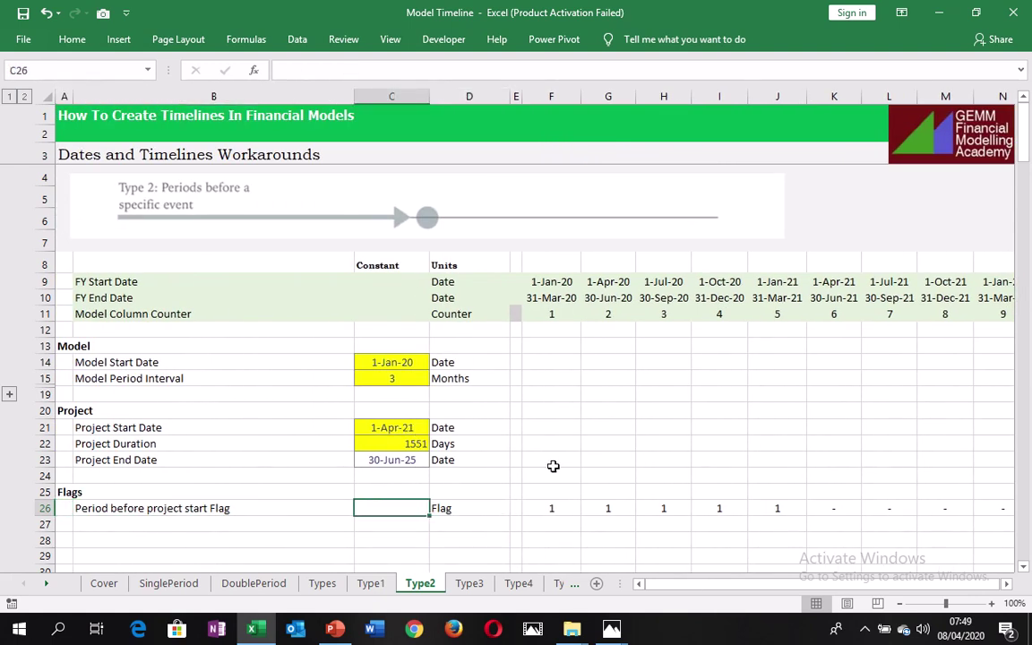
{"action": "left_click", "coordinate": [785, 510]}
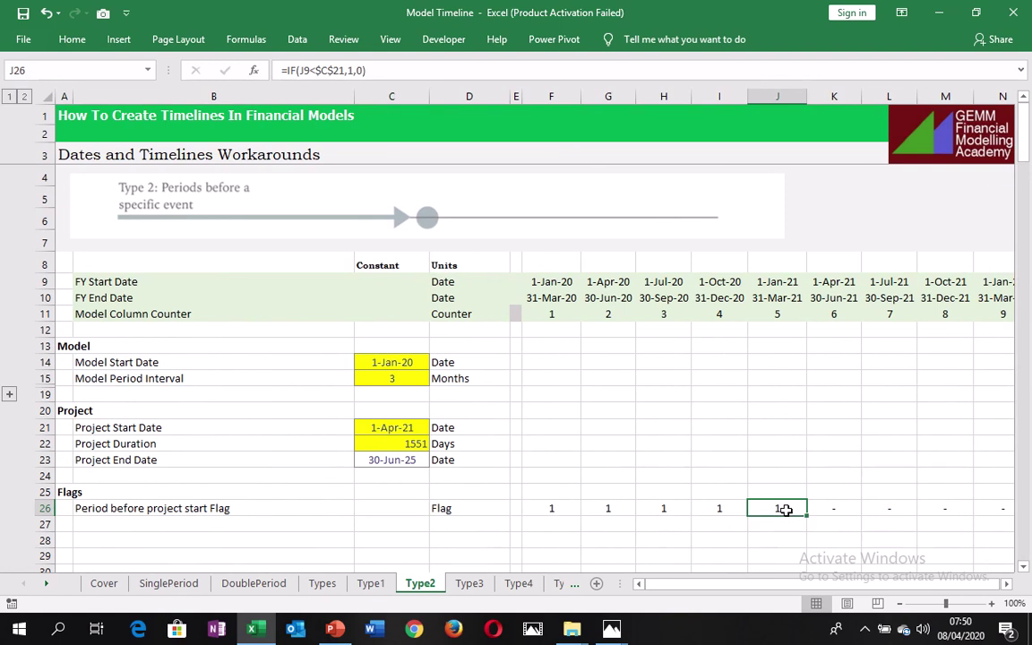
{"action": "key", "text": "ctrl+space"}
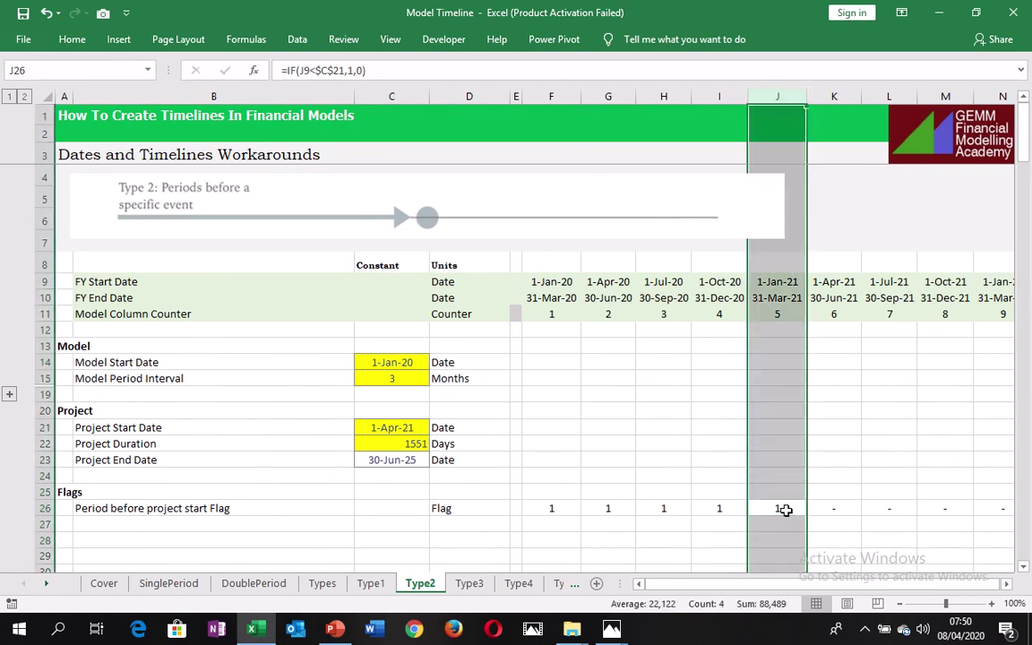
{"action": "key", "text": "ctrl+Left"}
{"action": "key", "text": "ctrl+Left"}
{"action": "key", "text": "Right"}
{"action": "key", "text": "Right"}
{"action": "key", "text": "Down"}
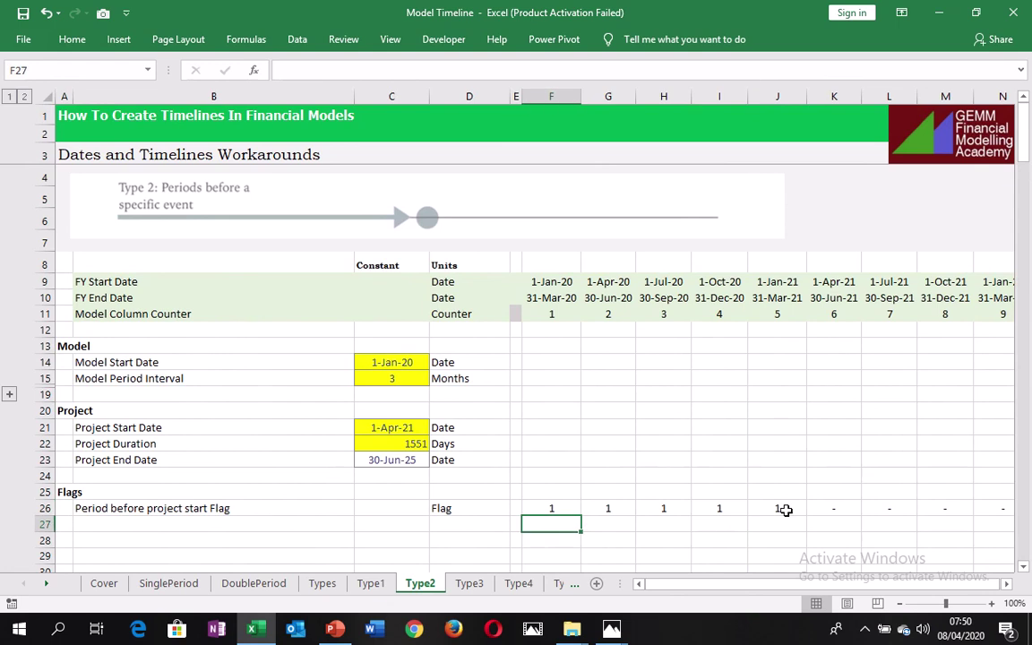
{"action": "key", "text": "Up"}
{"action": "key", "text": "ctrl+space"}
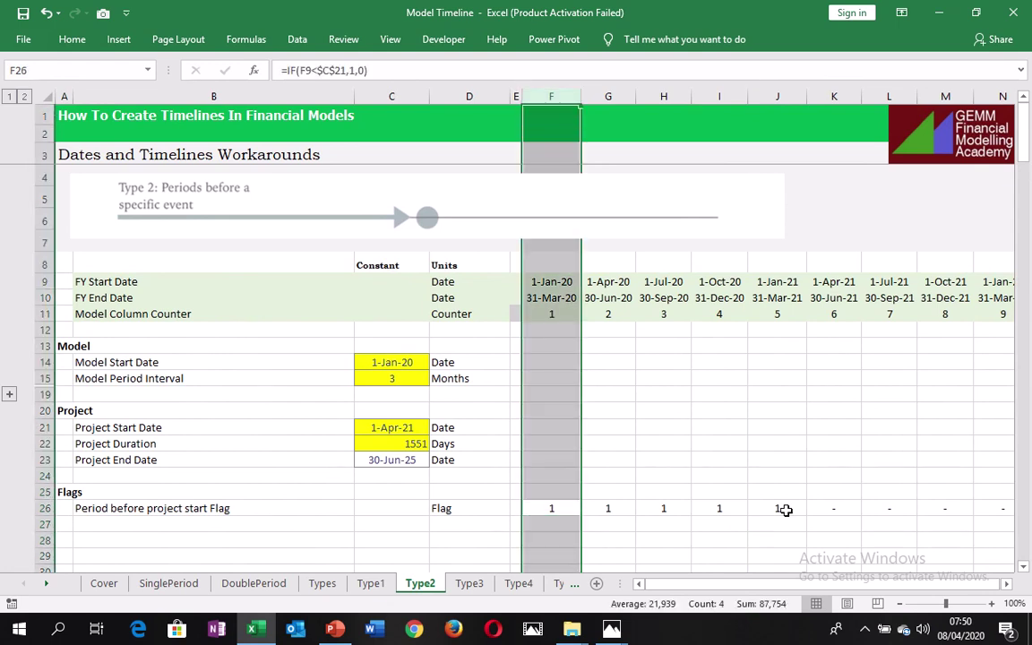
{"action": "key", "text": "shift+Right"}
{"action": "key", "text": "shift+Right"}
{"action": "key", "text": "shift+Right"}
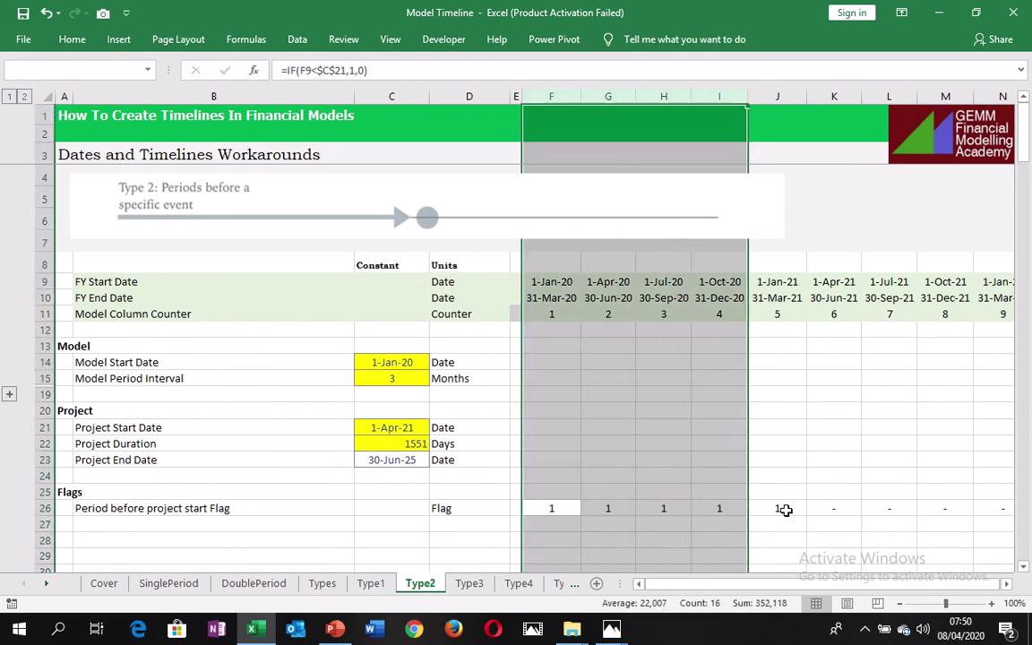
{"action": "key", "text": "shift+Right"}
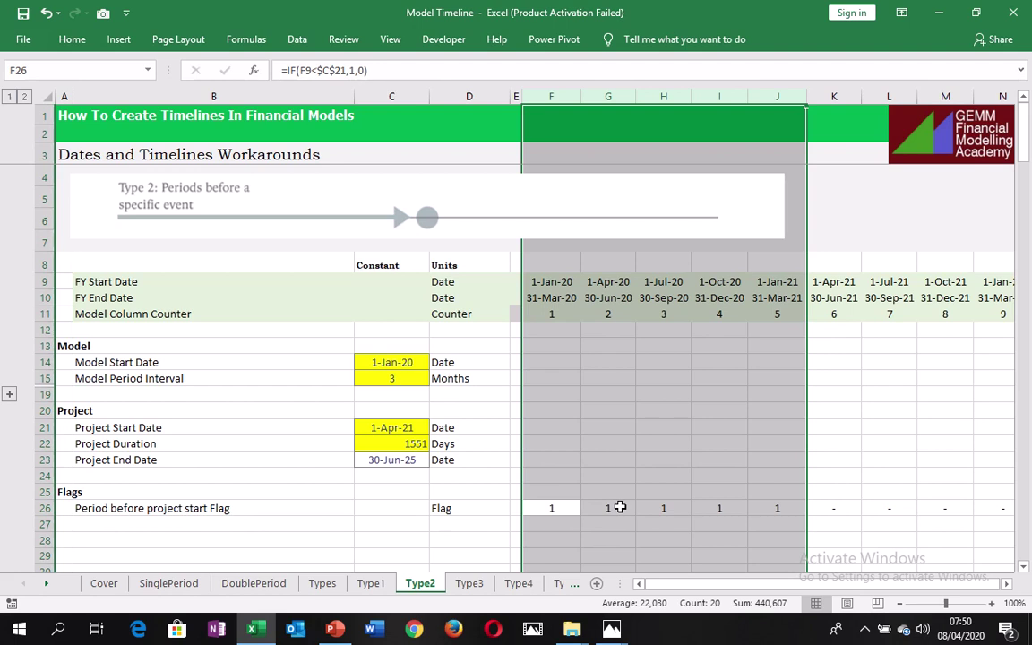
{"action": "left_click", "coordinate": [593, 507]}
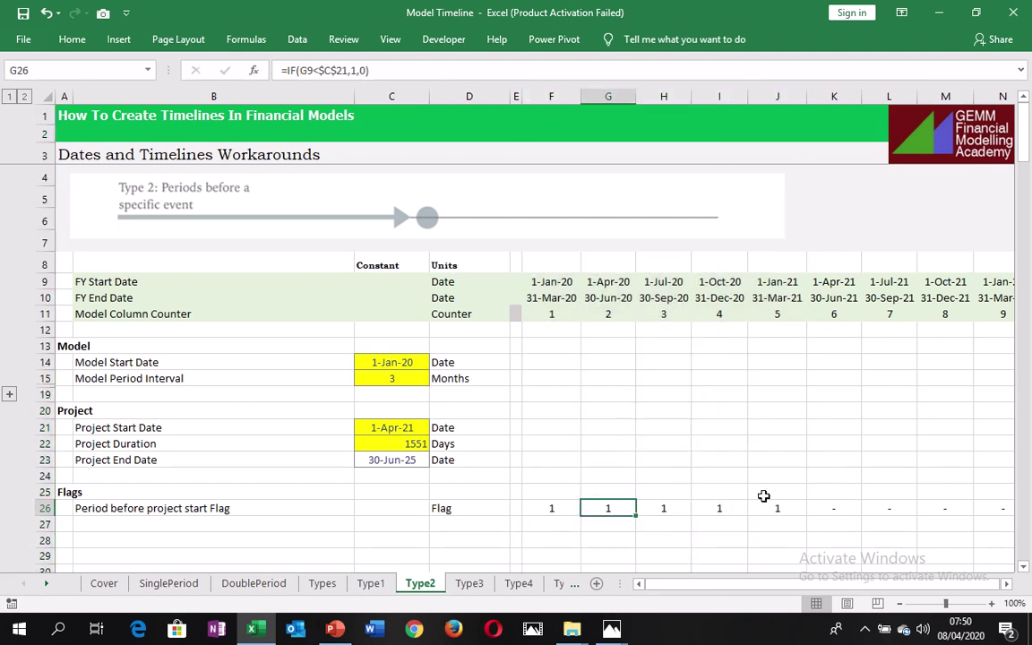
{"action": "left_click", "coordinate": [825, 510]}
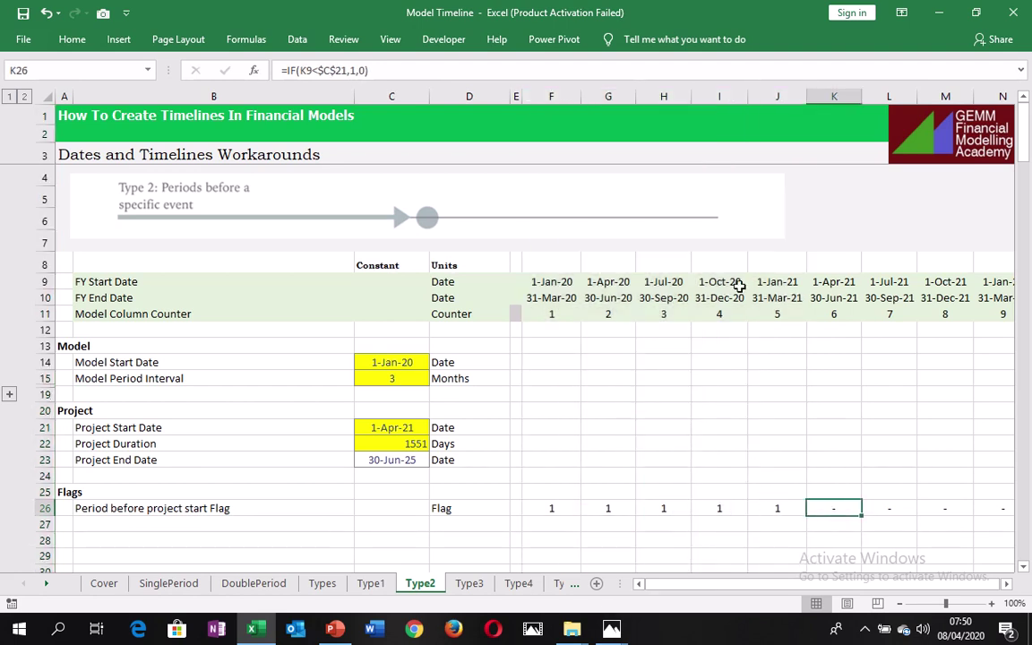
{"action": "left_click", "coordinate": [548, 265]}
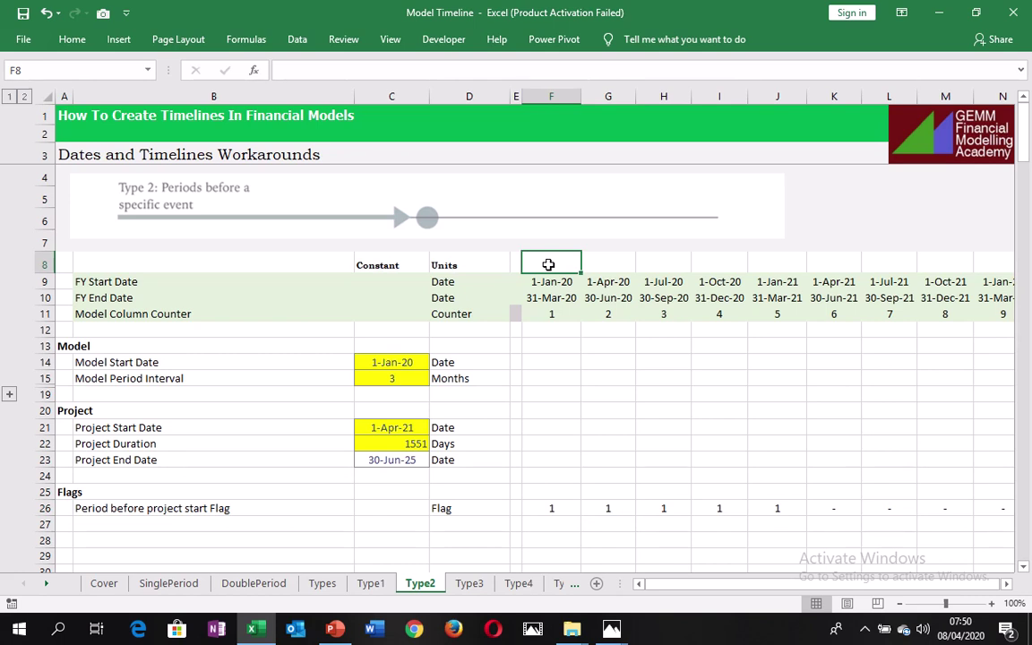
- Enter =IF(F26=1,"Pre-Operation","Operation") in F8, fixing a typo in the label
{"action": "type", "text": "="}
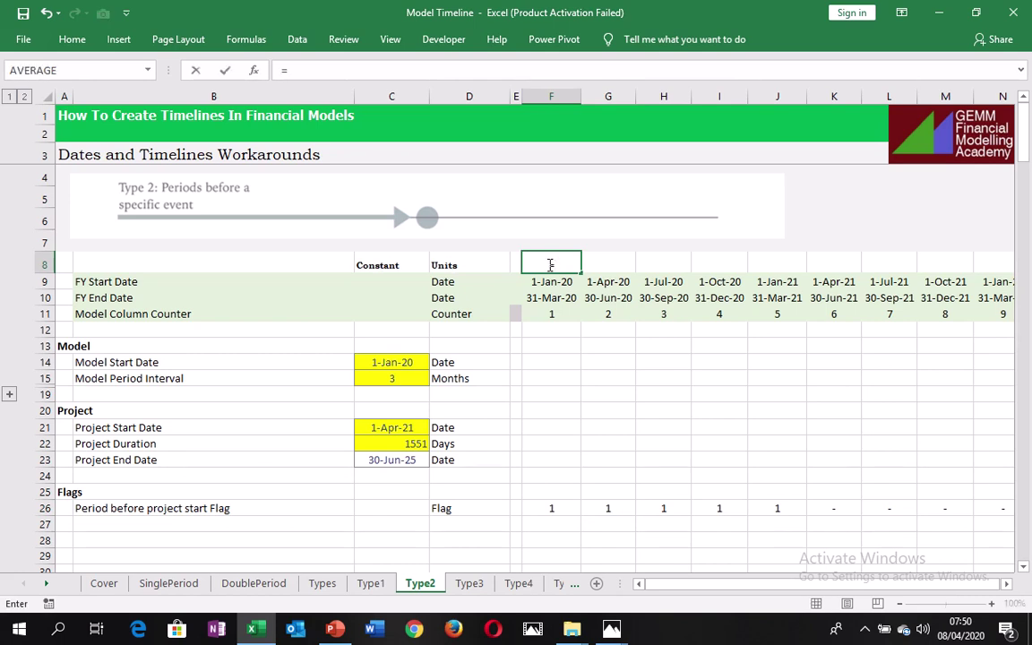
{"action": "type", "text": "if"}
{"action": "key", "text": "Tab"}
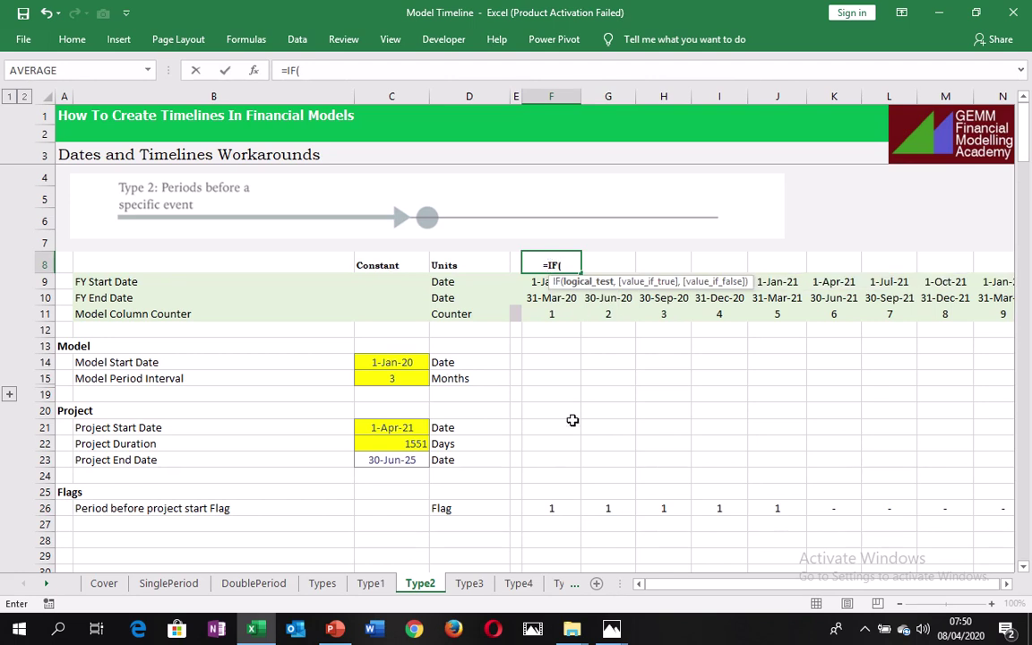
{"action": "left_click", "coordinate": [553, 506]}
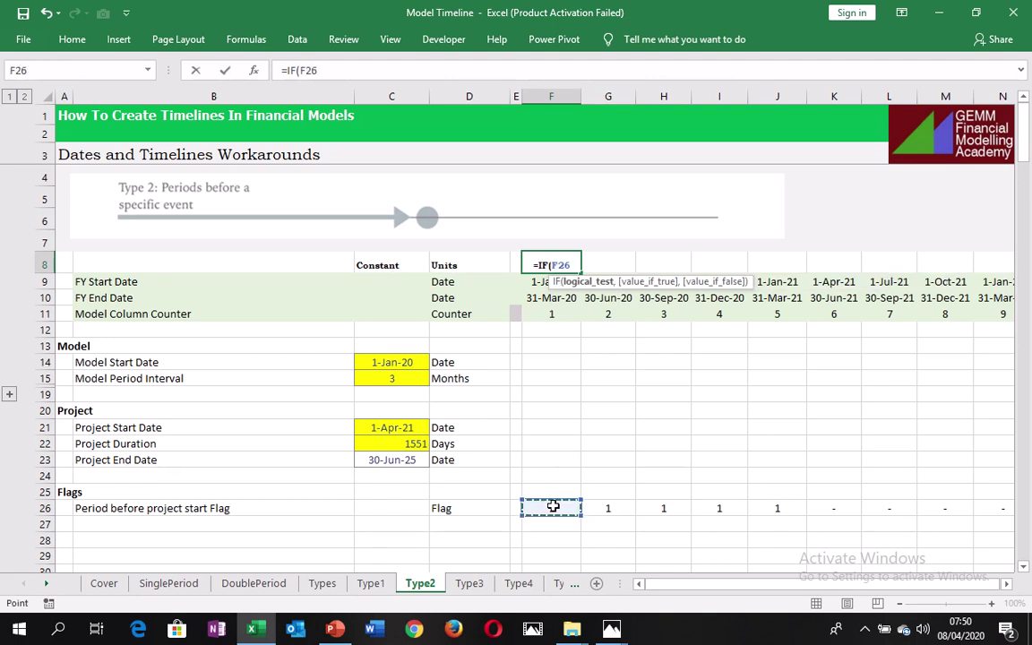
{"action": "type", "text": "=1"}
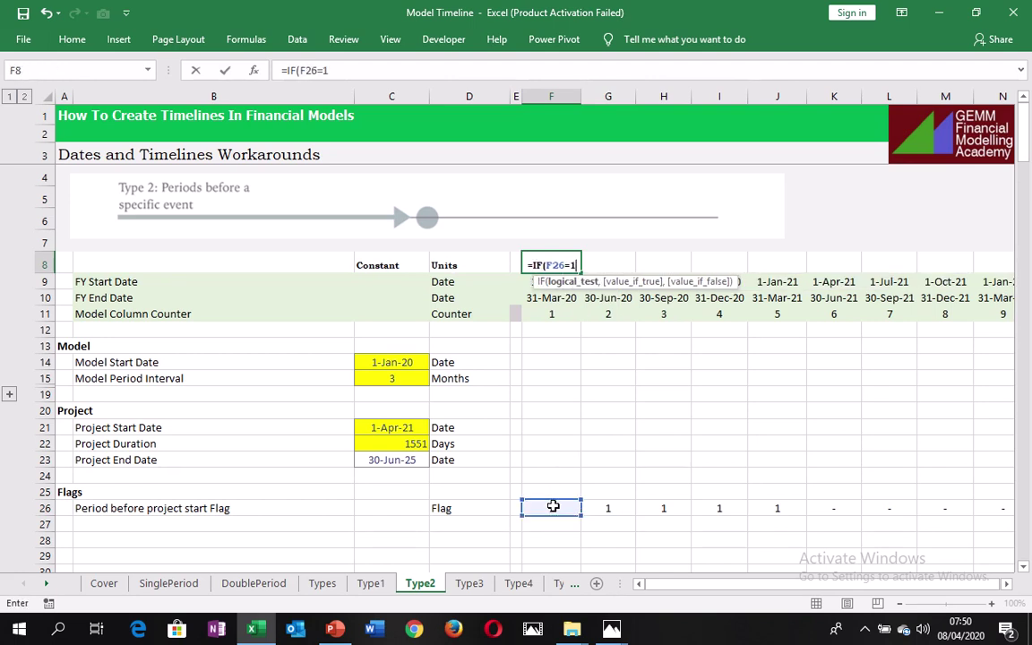
{"action": "type", "text": ","}
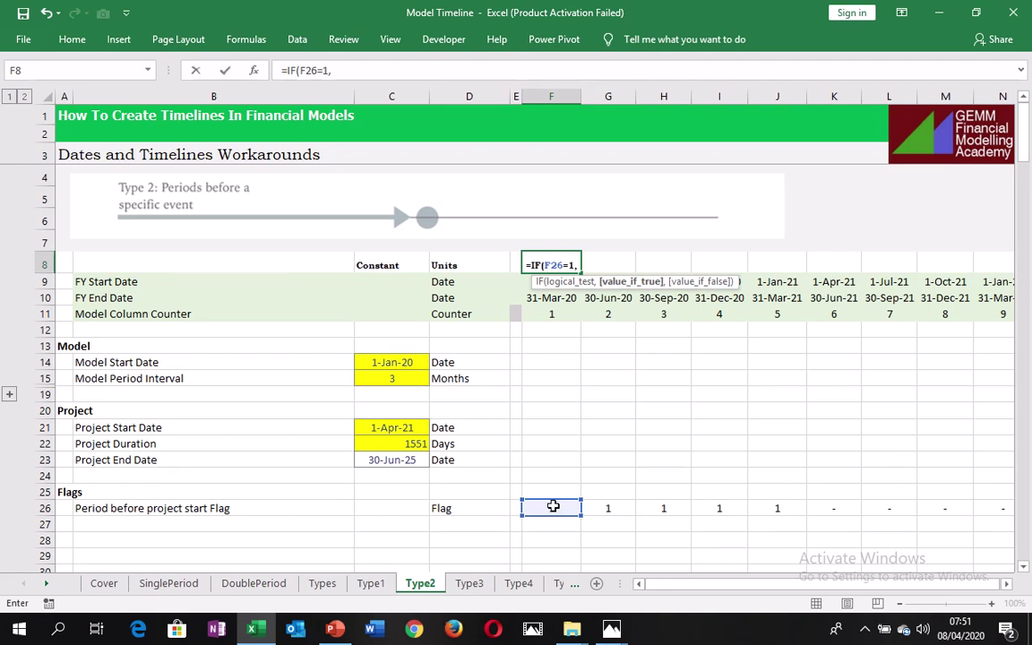
{"action": "type", "text": "\""}
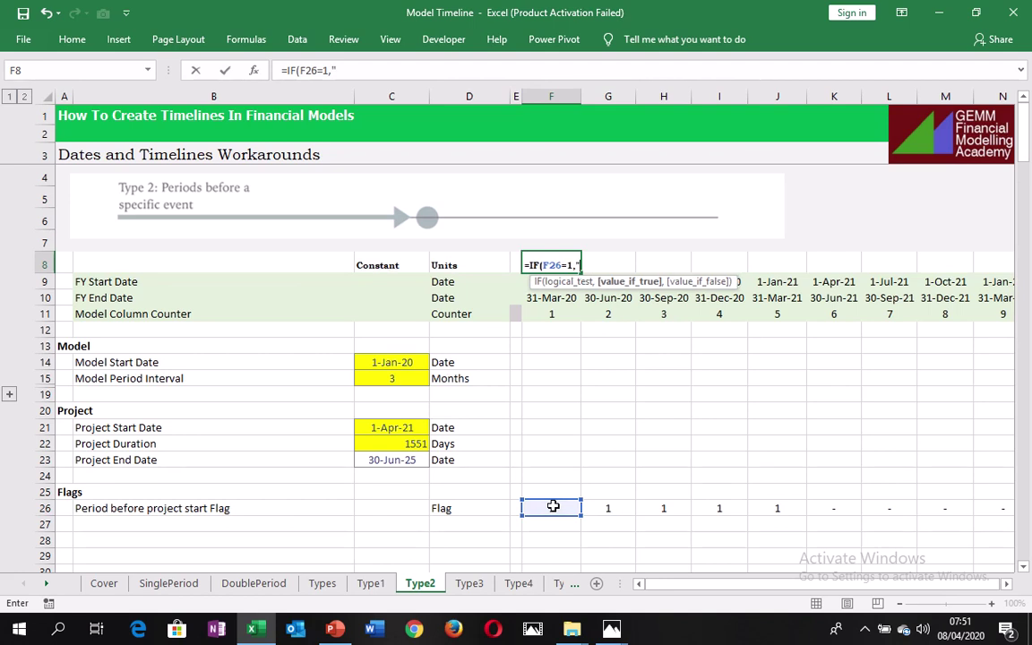
{"action": "type", "text": "PRe"}
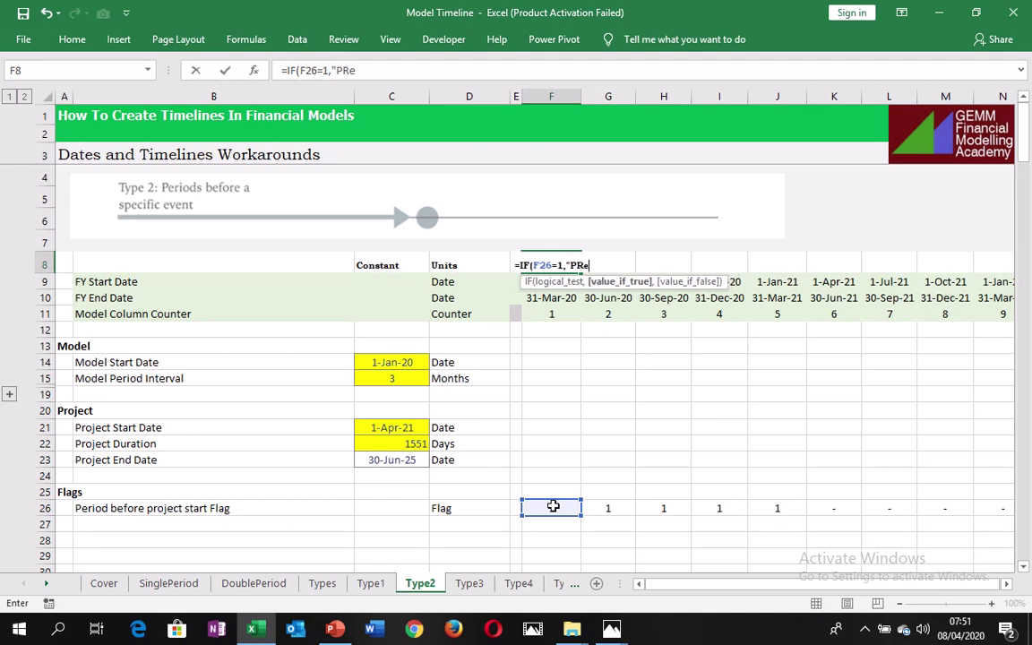
{"action": "key", "text": "BackSpace"}
{"action": "key", "text": "BackSpace"}
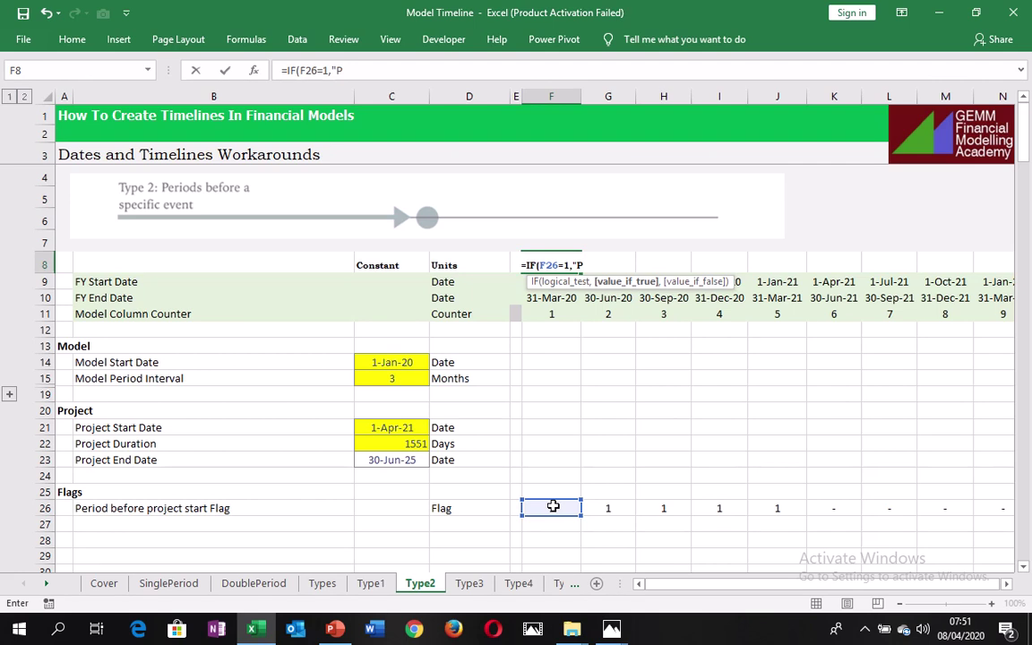
{"action": "key", "text": "BackSpace"}
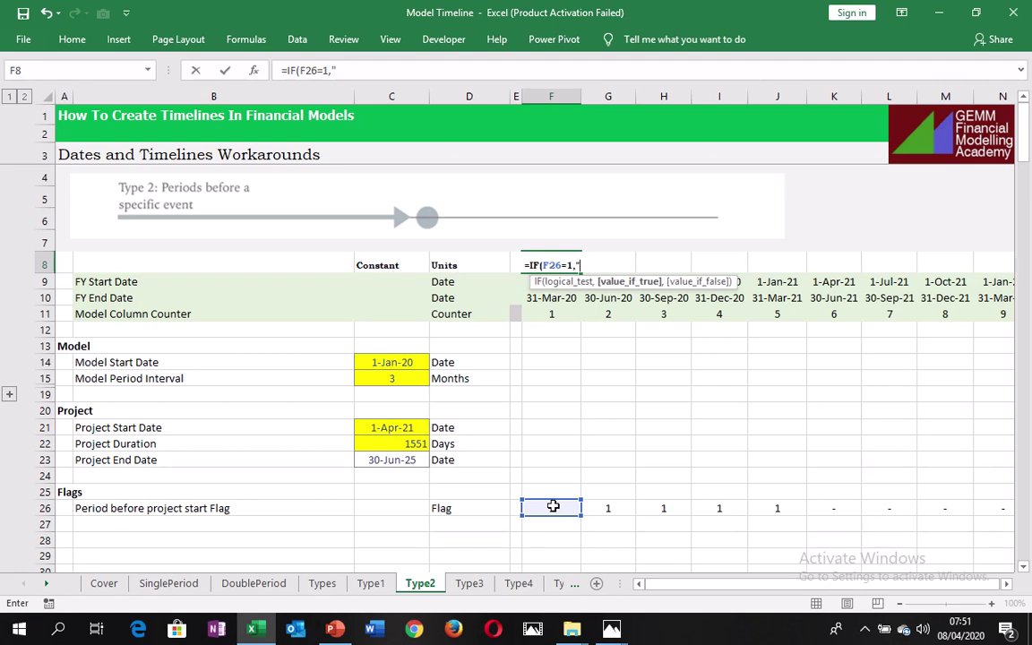
{"action": "type", "text": "Pre-"}
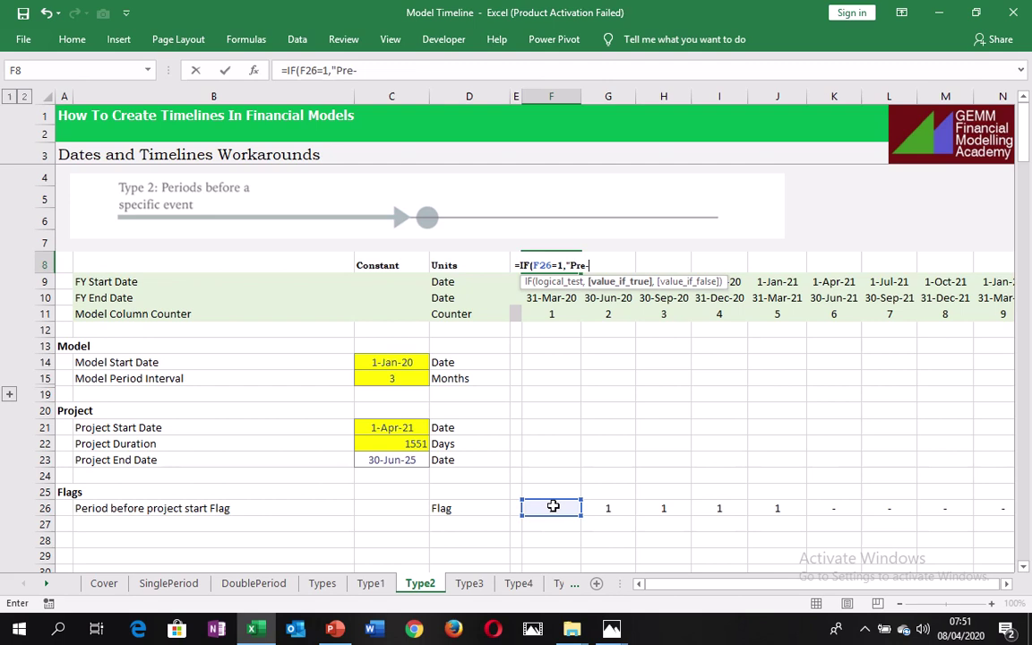
{"action": "type", "text": "Op"}
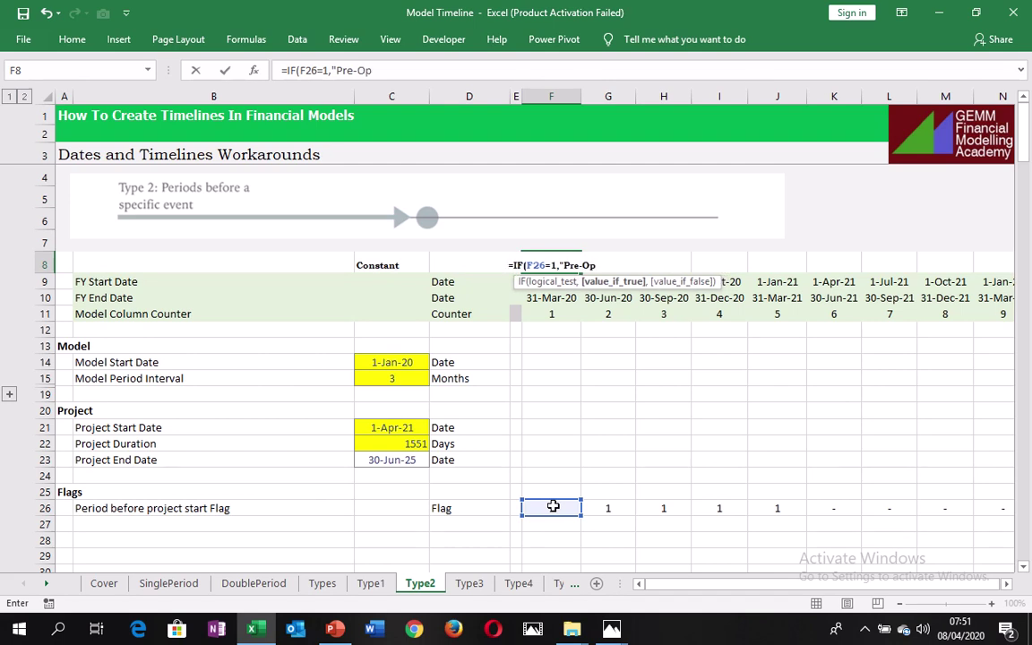
{"action": "type", "text": "er"}
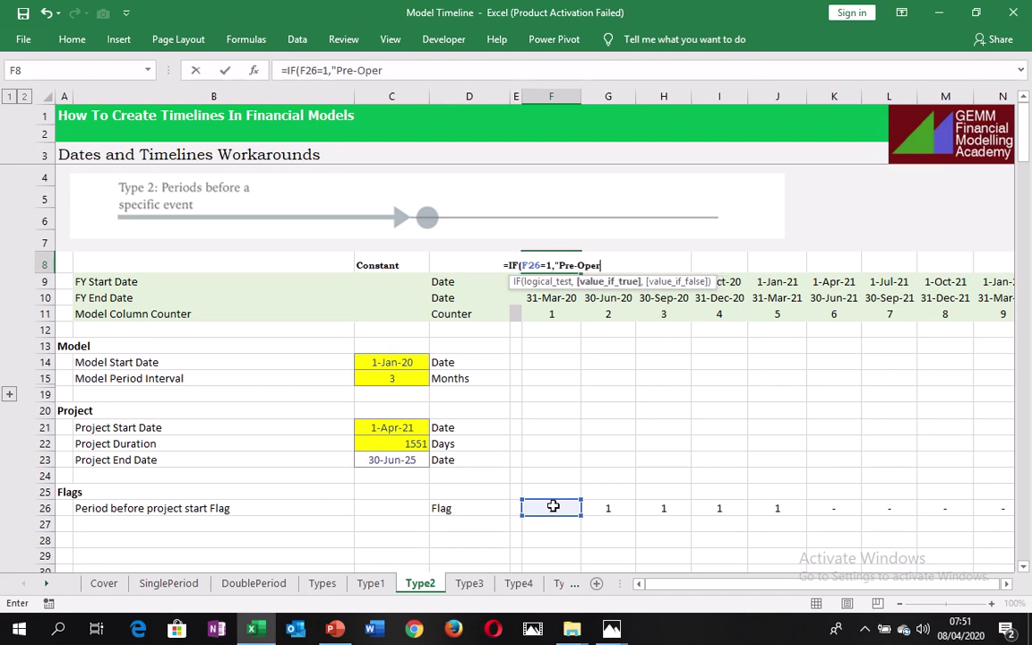
{"action": "type", "text": "ation"}
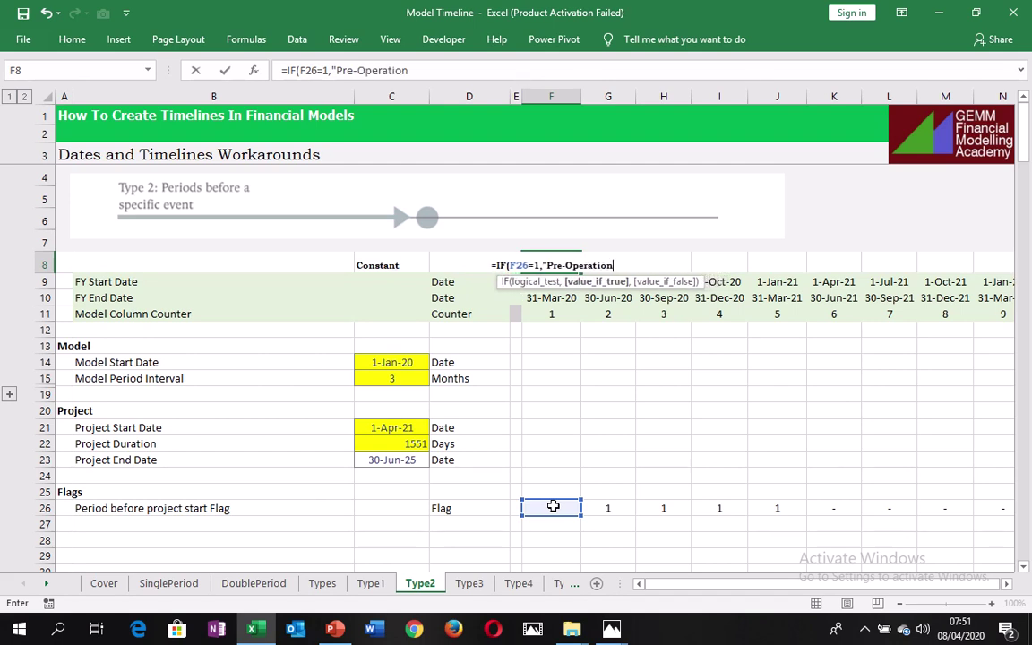
{"action": "type", "text": "\""}
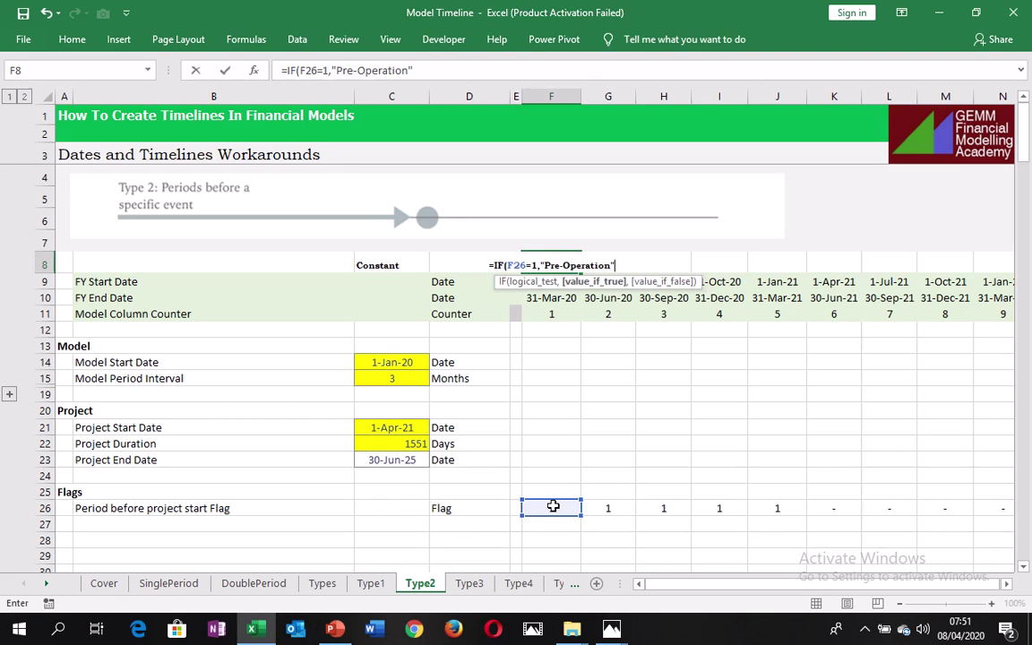
{"action": "type", "text": ","}
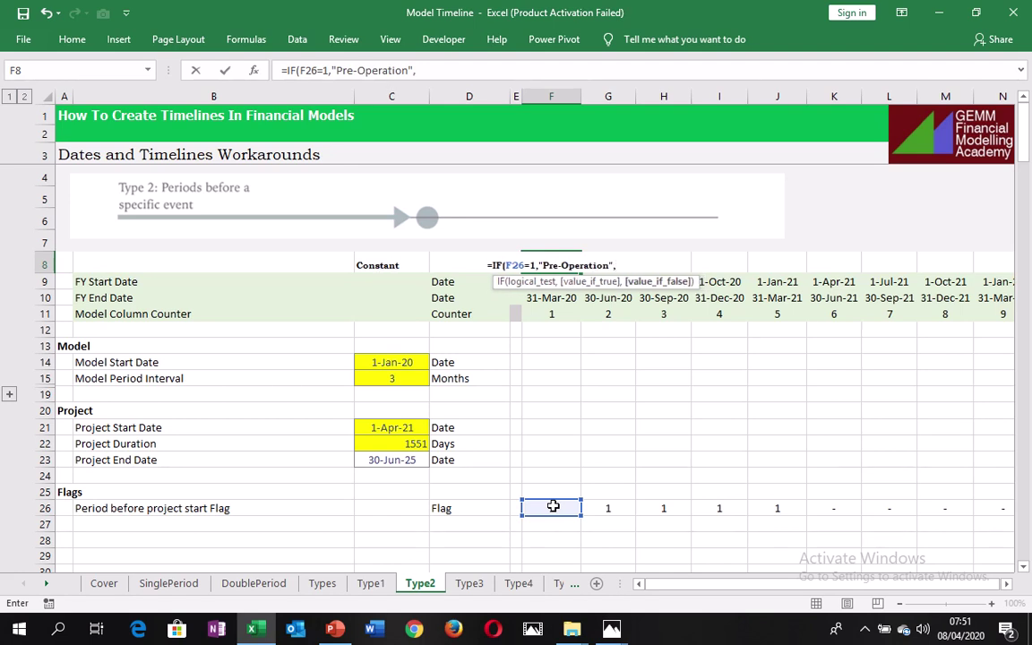
{"action": "type", "text": "\"O"}
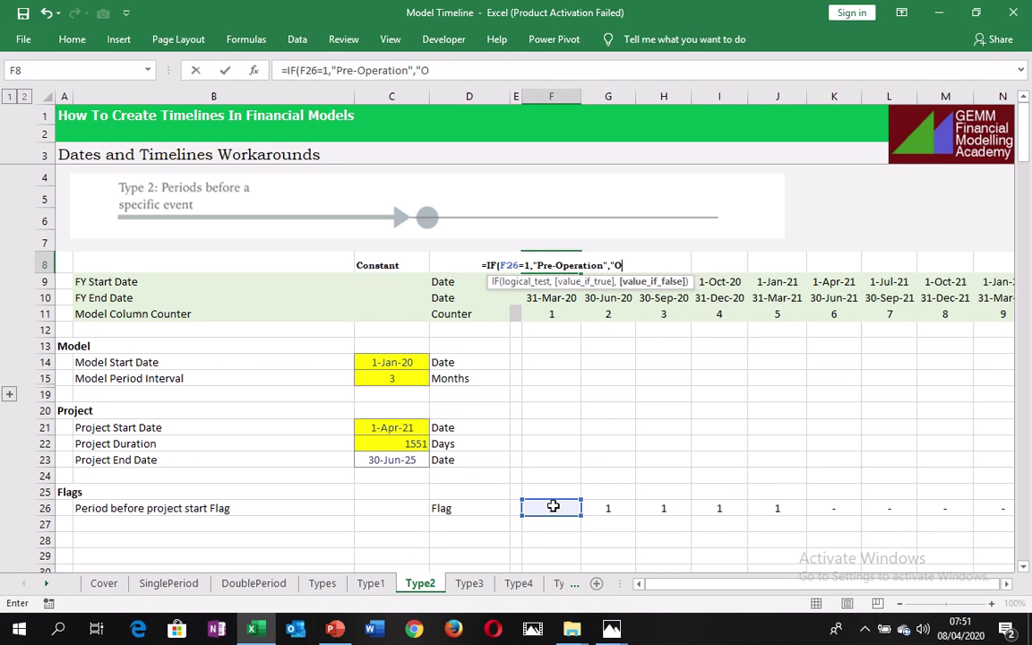
{"action": "type", "text": "pe"}
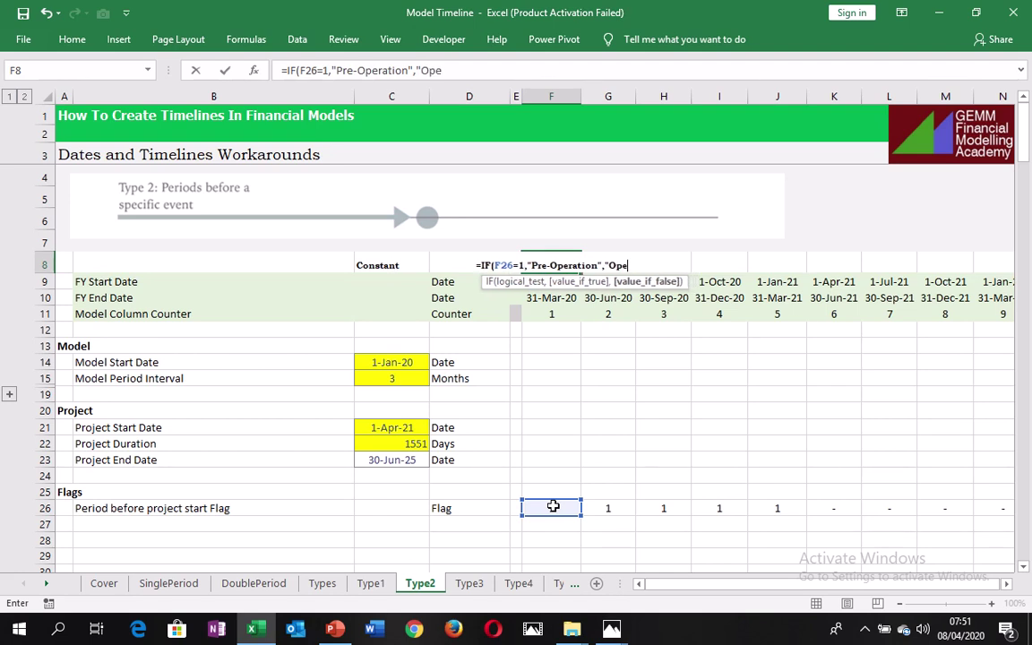
{"action": "type", "text": "ratio"}
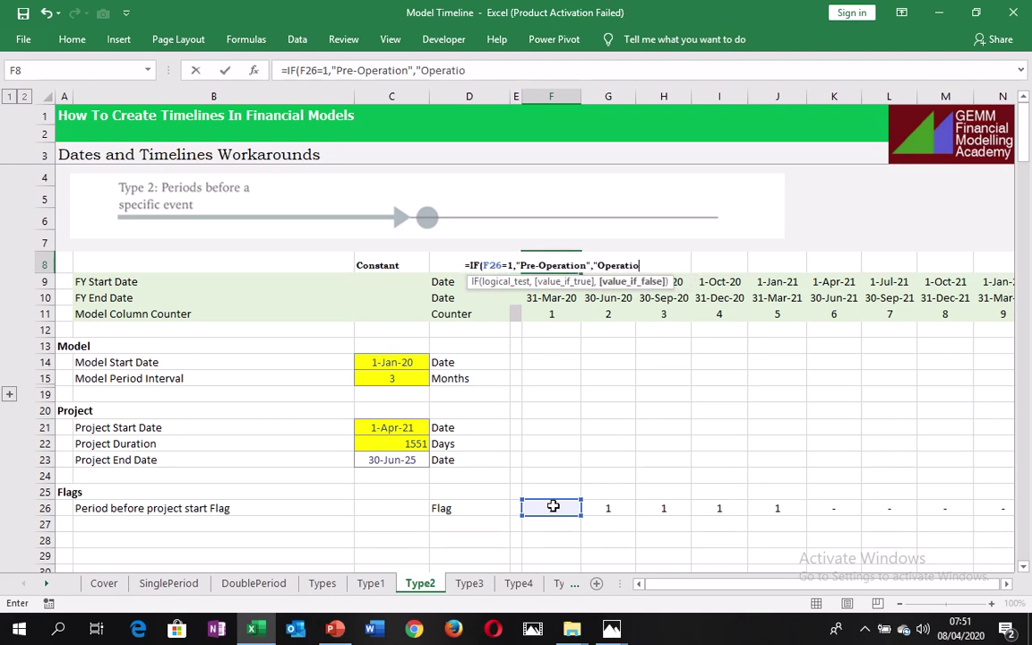
{"action": "type", "text": "n\""}
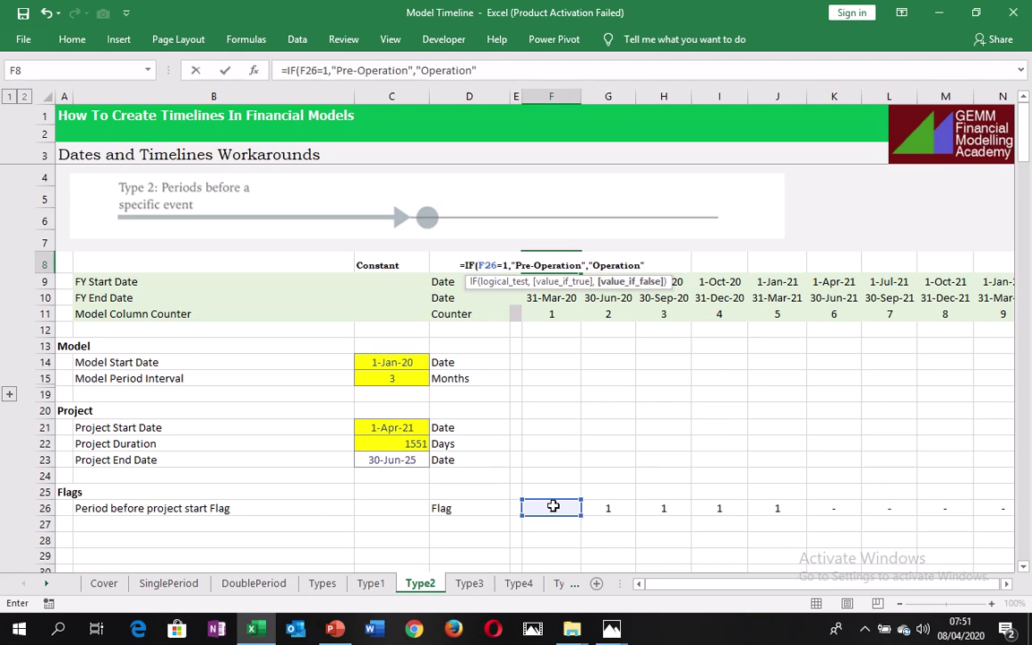
{"action": "type", "text": ")"}
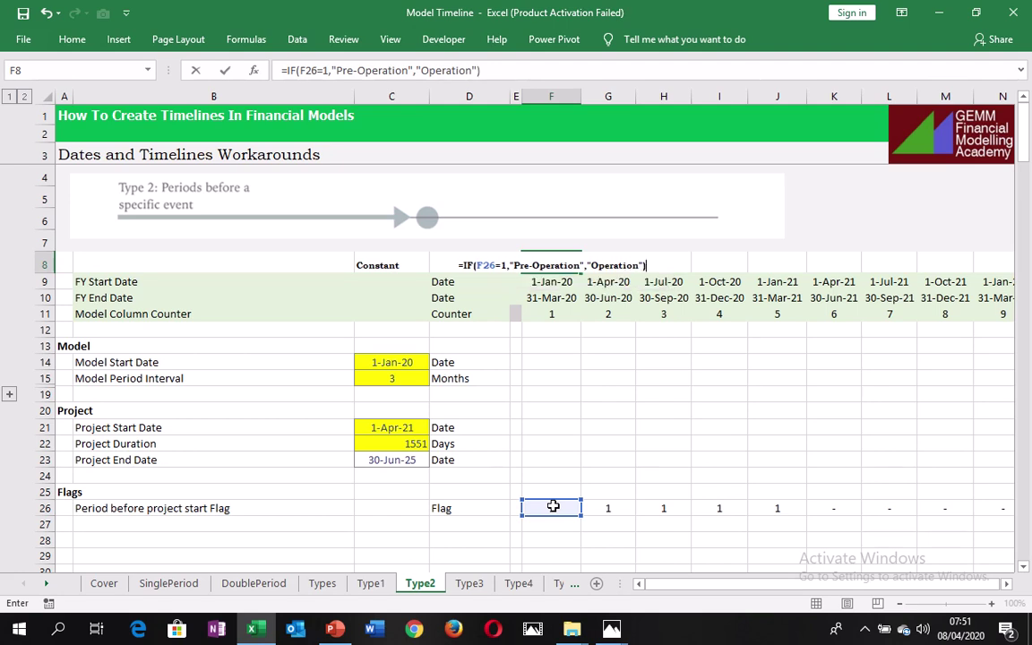
{"action": "key", "text": "ctrl+Return"}
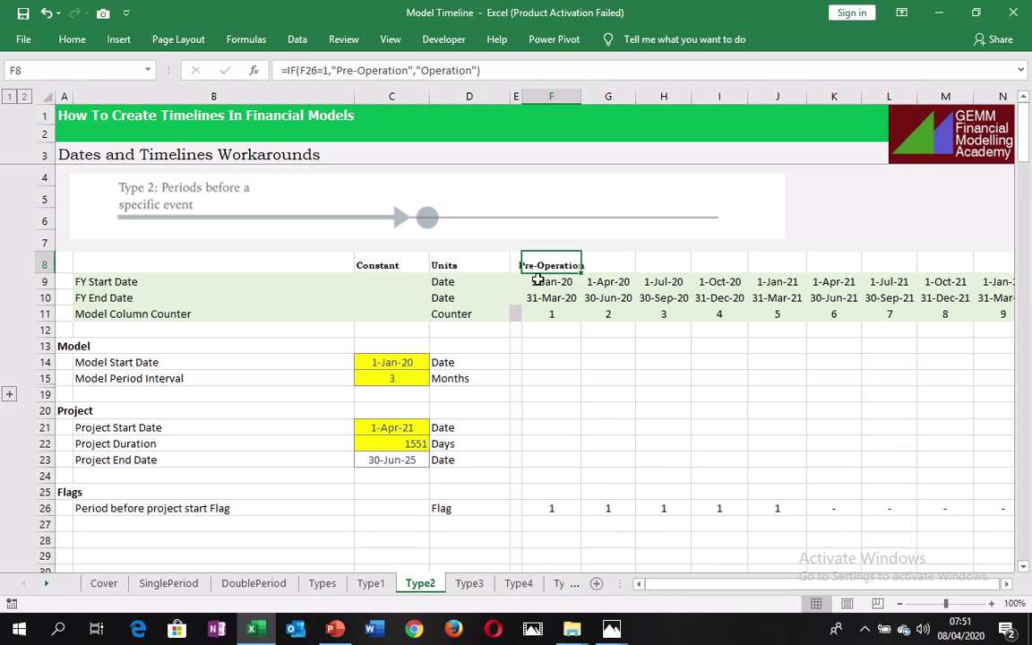
- Shorten the F8 formula's labels to "Pre-Oprtion" and "Oprtion"
{"action": "left_click", "coordinate": [390, 74]}
{"action": "key", "text": "BackSpace"}
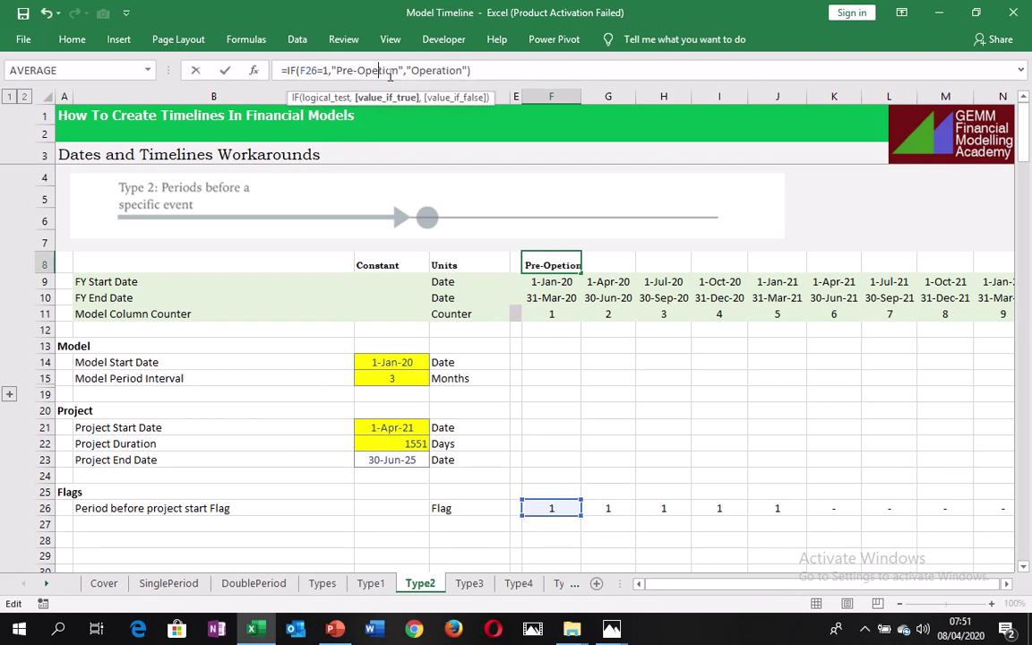
{"action": "key", "text": "BackSpace"}
{"action": "type", "text": "r"}
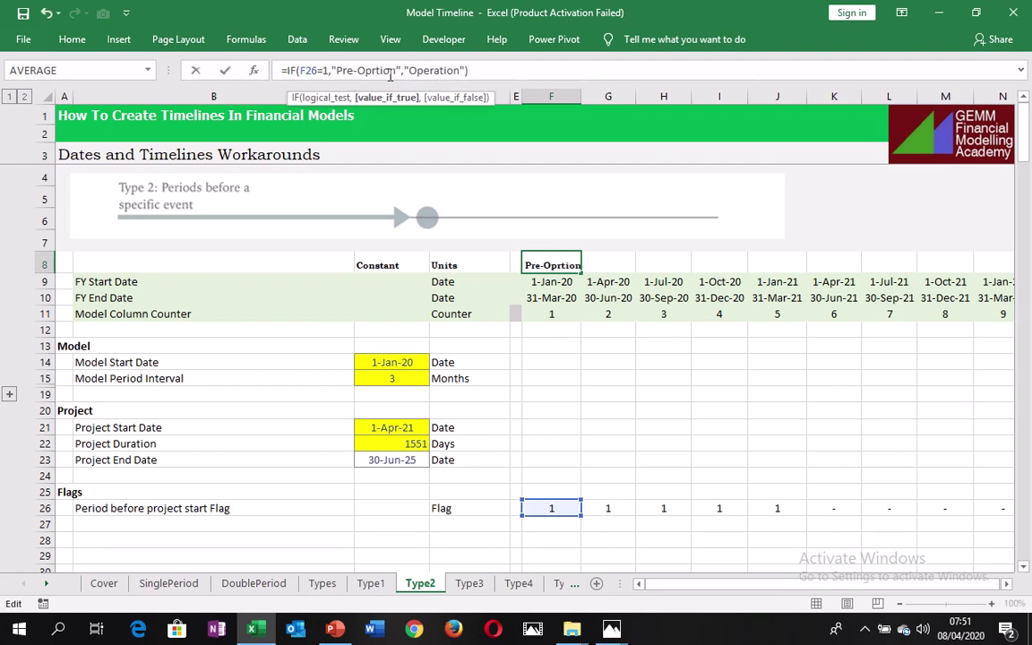
{"action": "left_click", "coordinate": [439, 69]}
{"action": "key", "text": "BackSpace"}
{"action": "key", "text": "BackSpace"}
{"action": "key", "text": "BackSpace"}
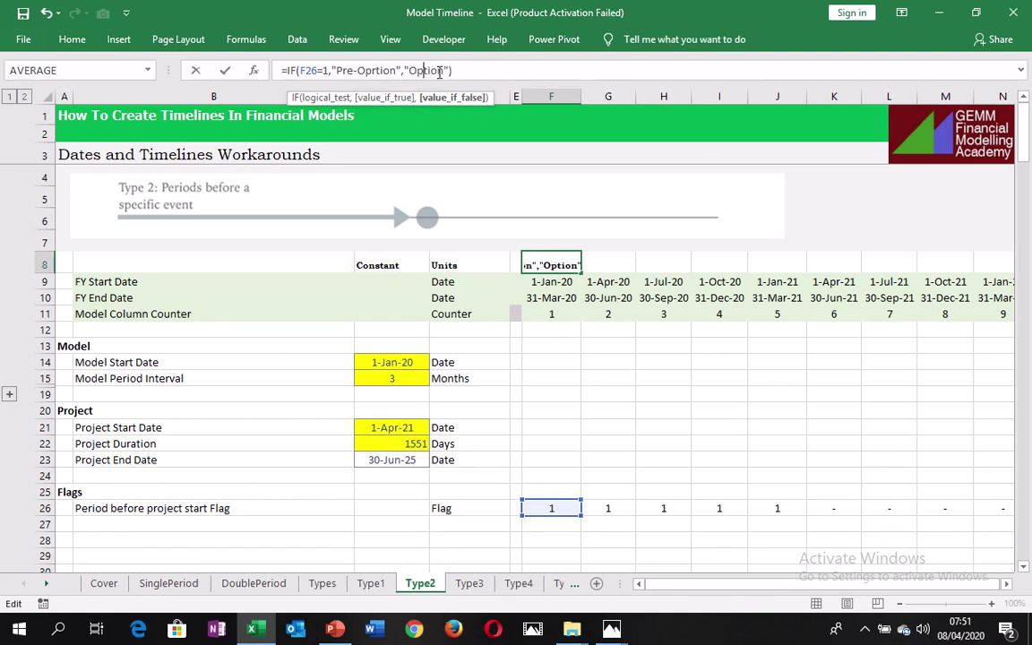
{"action": "type", "text": "r"}
{"action": "key", "text": "ctrl+Return"}
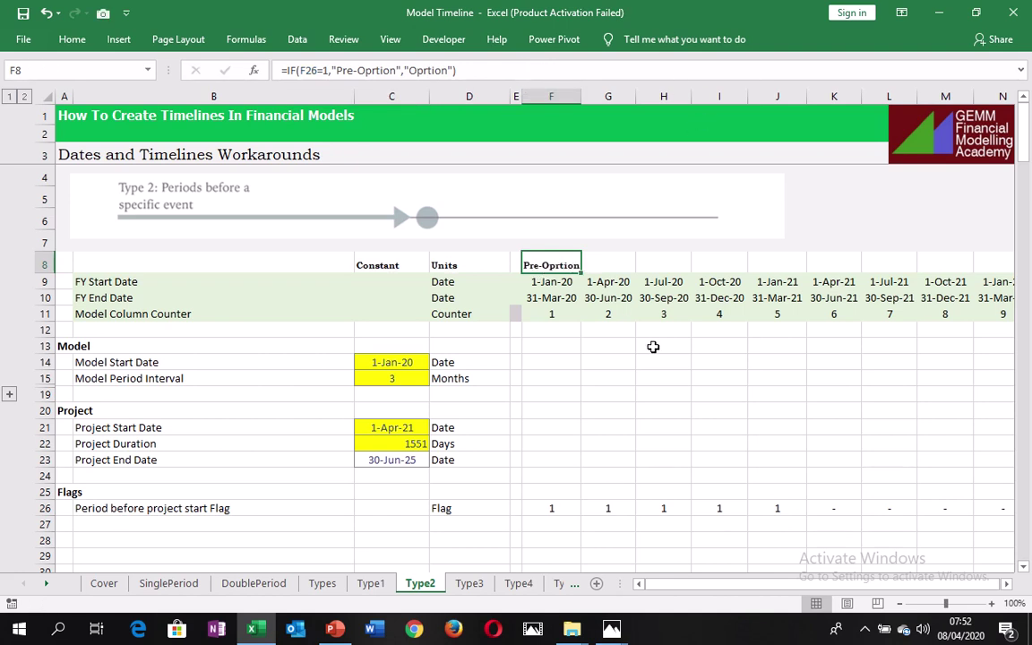
- Fill the period label formula across row 8 from F8 to AC8
{"action": "scroll", "coordinate": [653, 346], "scroll_direction": "right", "scroll_amount": 4}
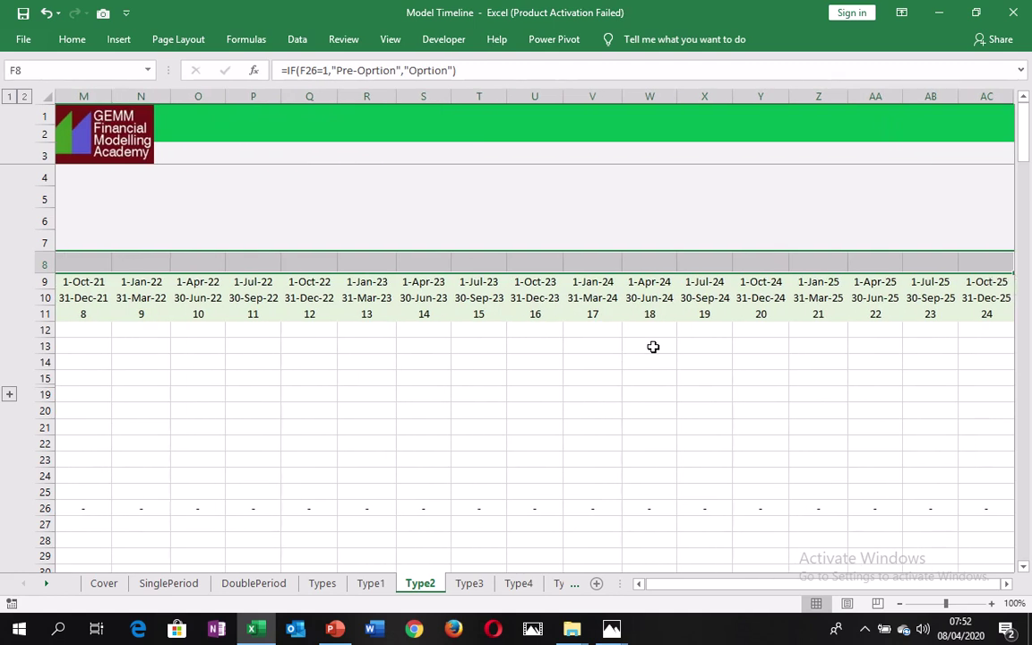
{"action": "key", "text": "ctrl+r"}
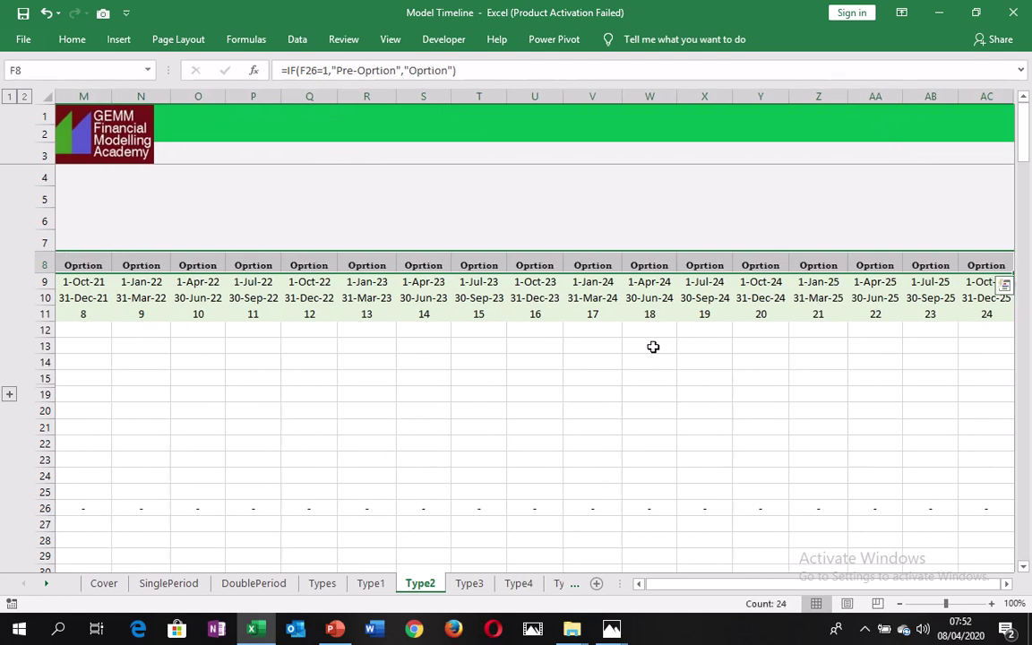
{"action": "key", "text": "Home"}
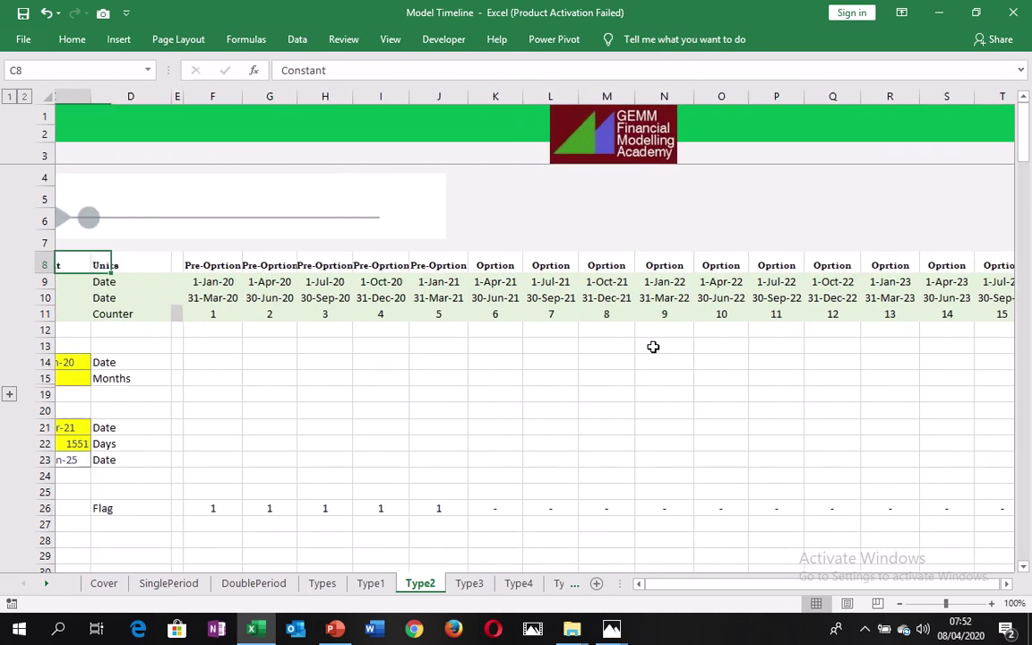
{"action": "key", "text": "Right"}
{"action": "key", "text": "Right"}
{"action": "key", "text": "Right"}
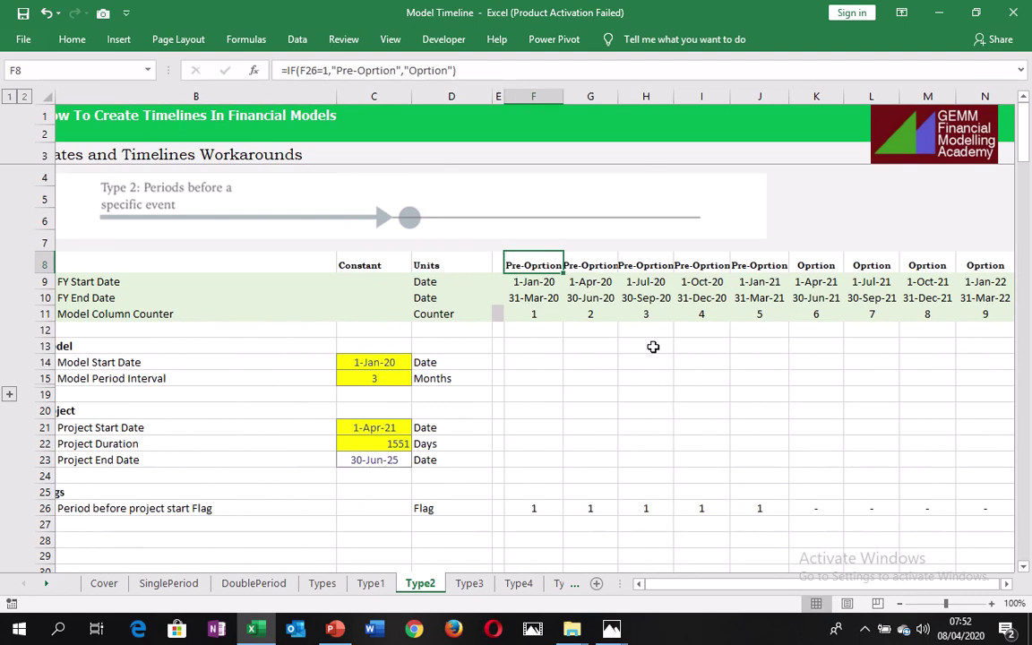
{"action": "key", "text": "Left"}
{"action": "key", "text": "Right"}
{"action": "key", "text": "ctrl+shift+Right"}
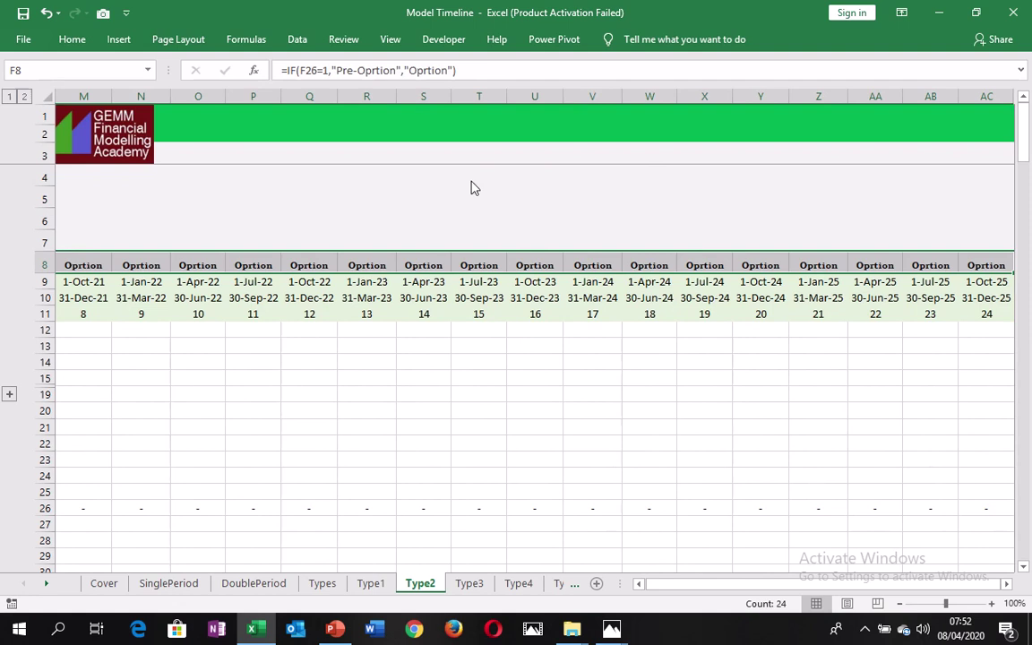
- Start an Equal To highlight rule for the row 8 labels and enter the match text
{"action": "key", "text": "alt+h"}
{"action": "key", "text": "l"}
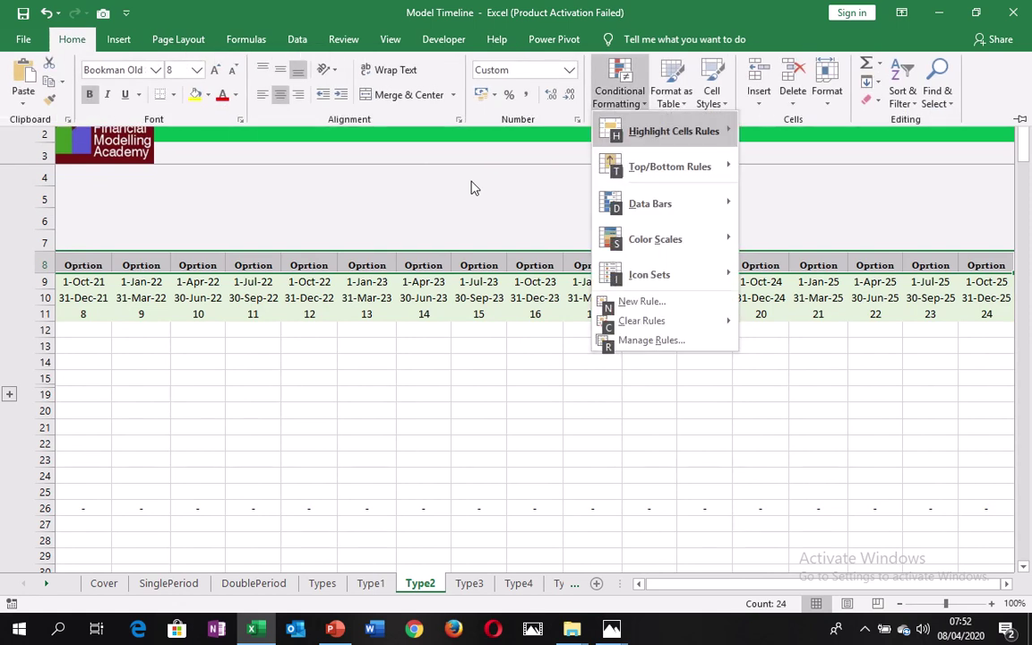
{"action": "key", "text": "h"}
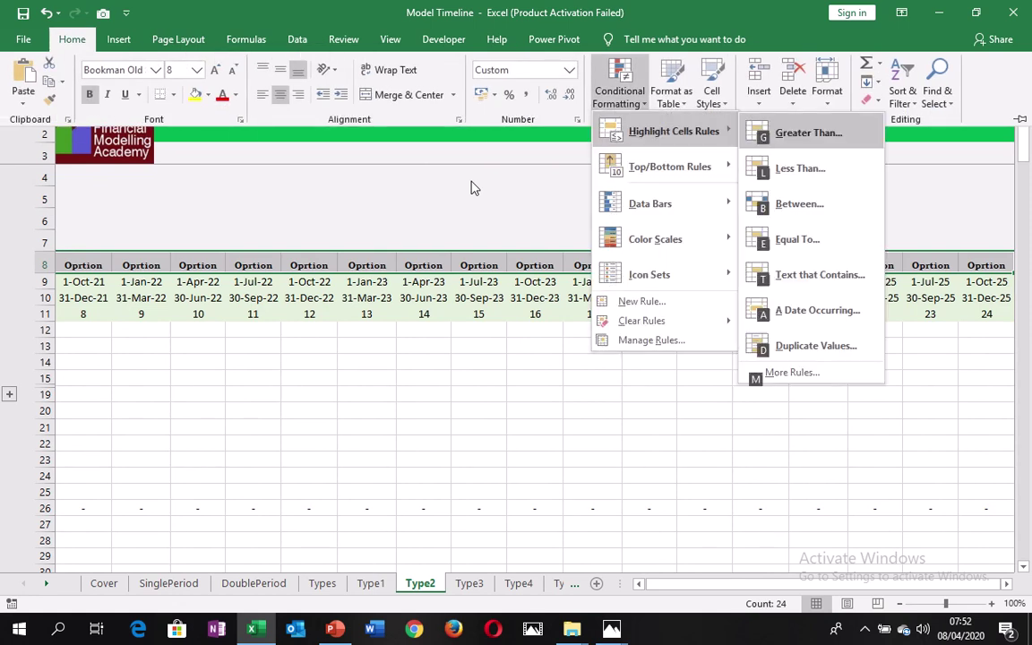
{"action": "key", "text": "Down"}
{"action": "key", "text": "Down"}
{"action": "key", "text": "Down"}
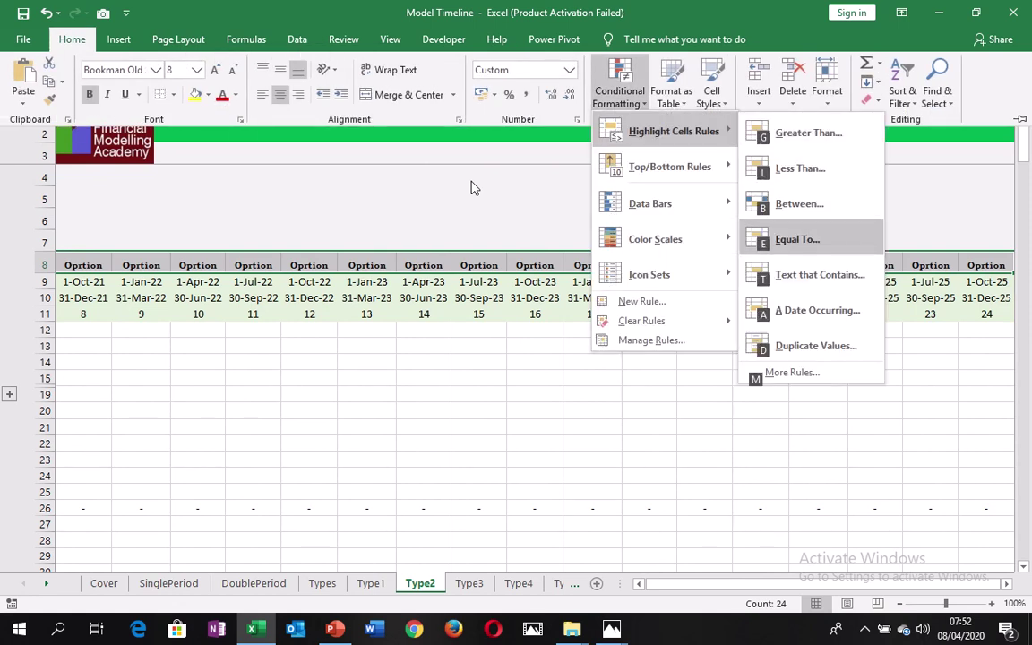
{"action": "key", "text": "Return"}
{"action": "type", "text": "P"}
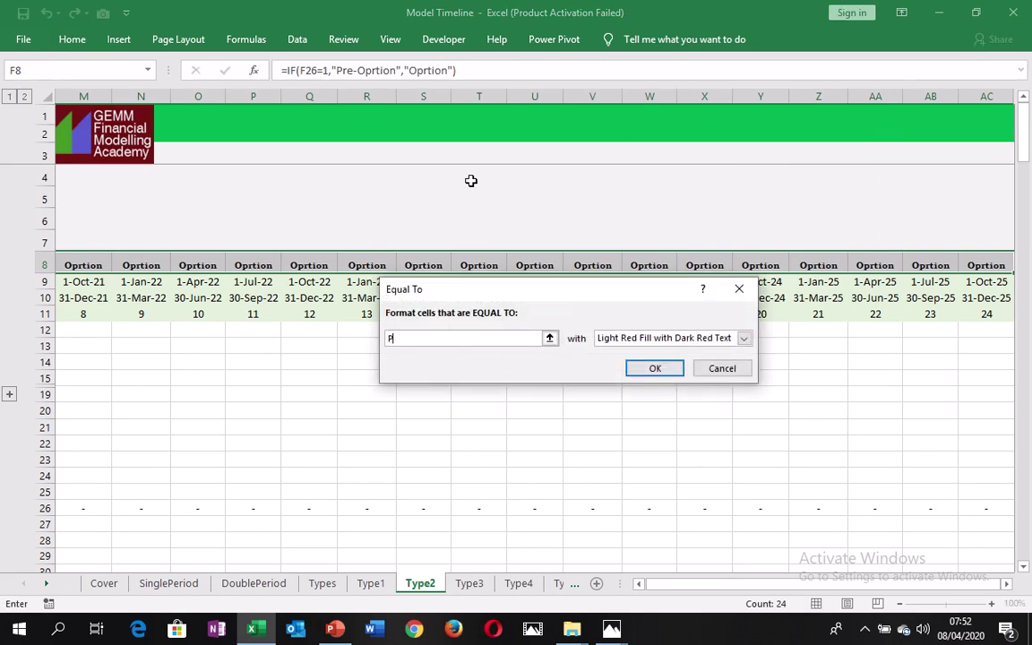
{"action": "type", "text": "re-Oprt"}
{"action": "type", "text": "ion"}
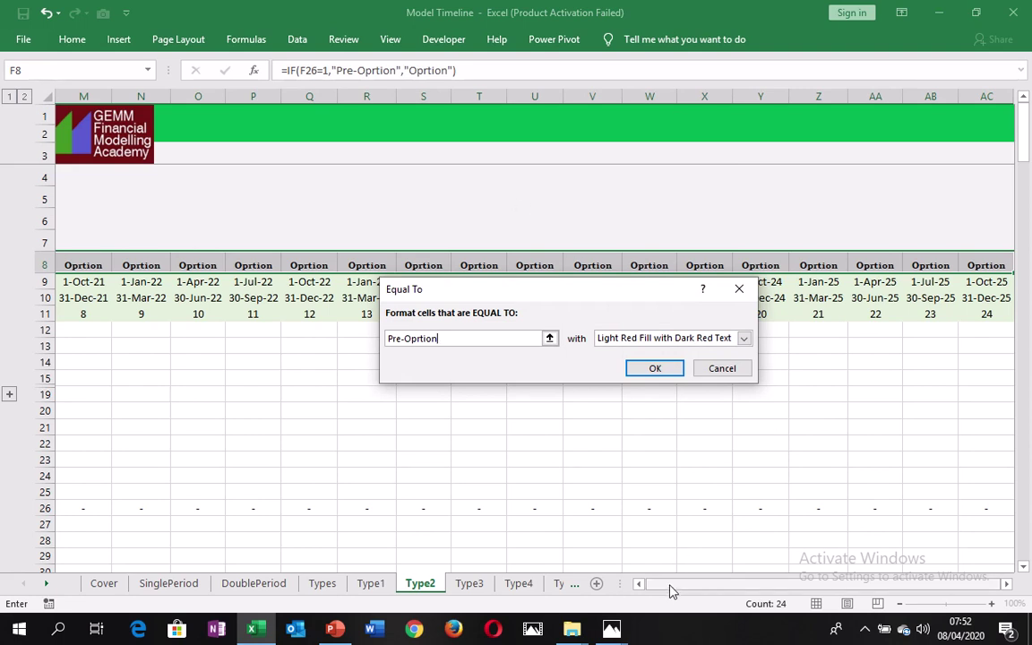
- Choose Yellow Fill with Dark Yellow Text as the rule's highlight format
{"action": "left_click_drag", "start_coordinate": [672, 591], "coordinate": [652, 591]}
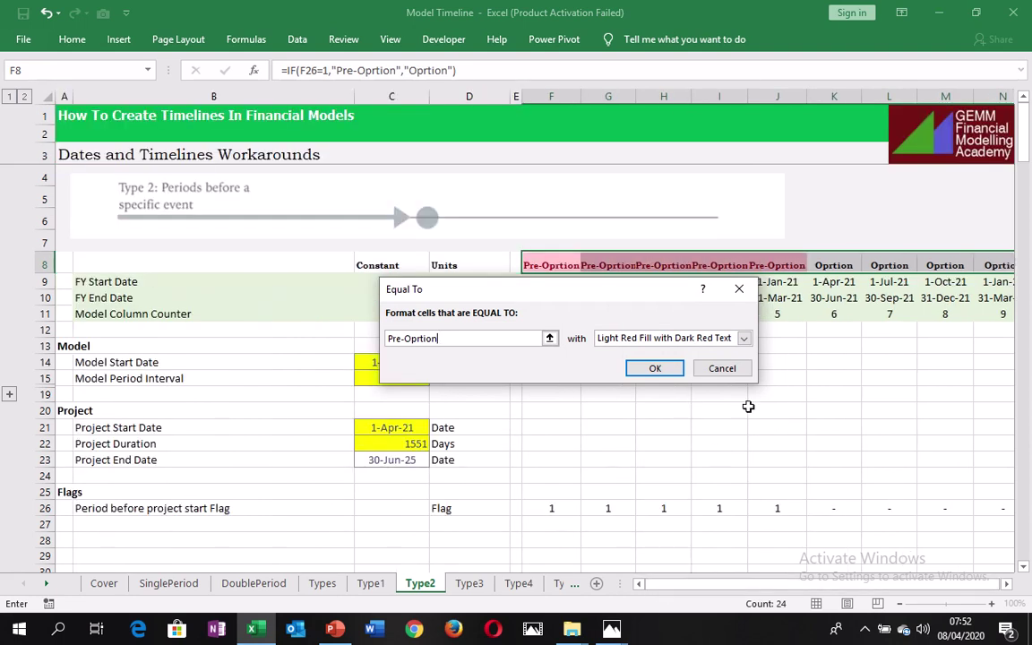
{"action": "left_click", "coordinate": [744, 339]}
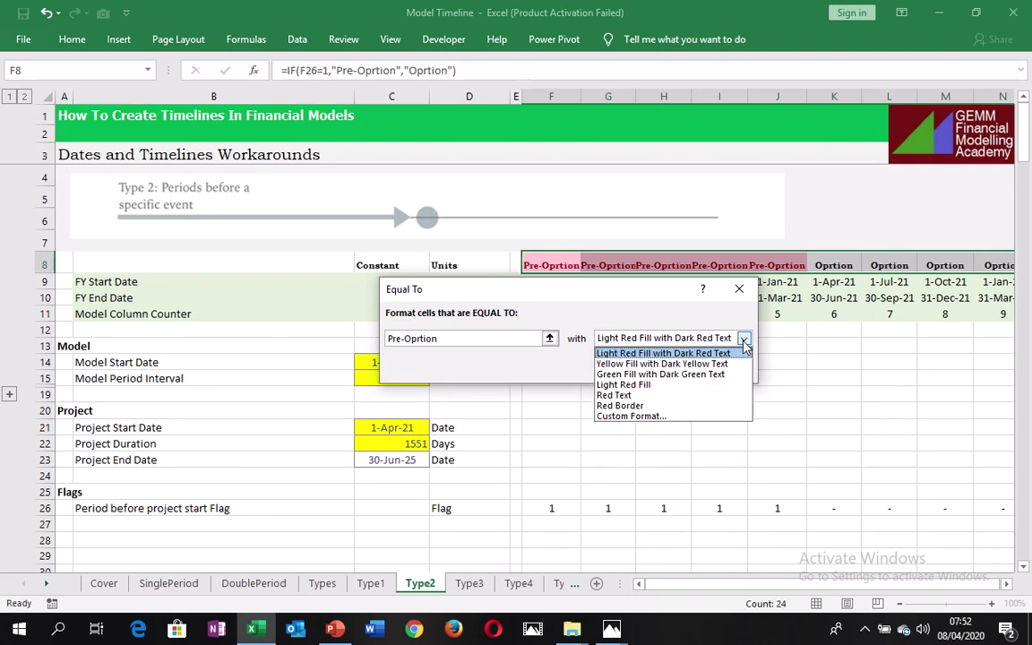
{"action": "left_click", "coordinate": [720, 374]}
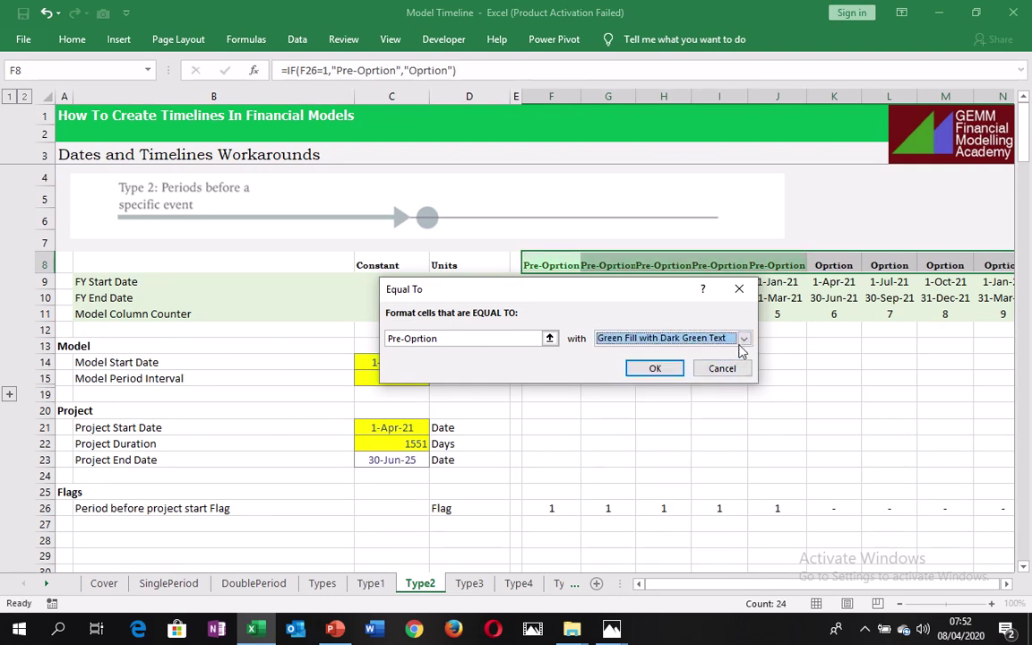
{"action": "left_click", "coordinate": [744, 338]}
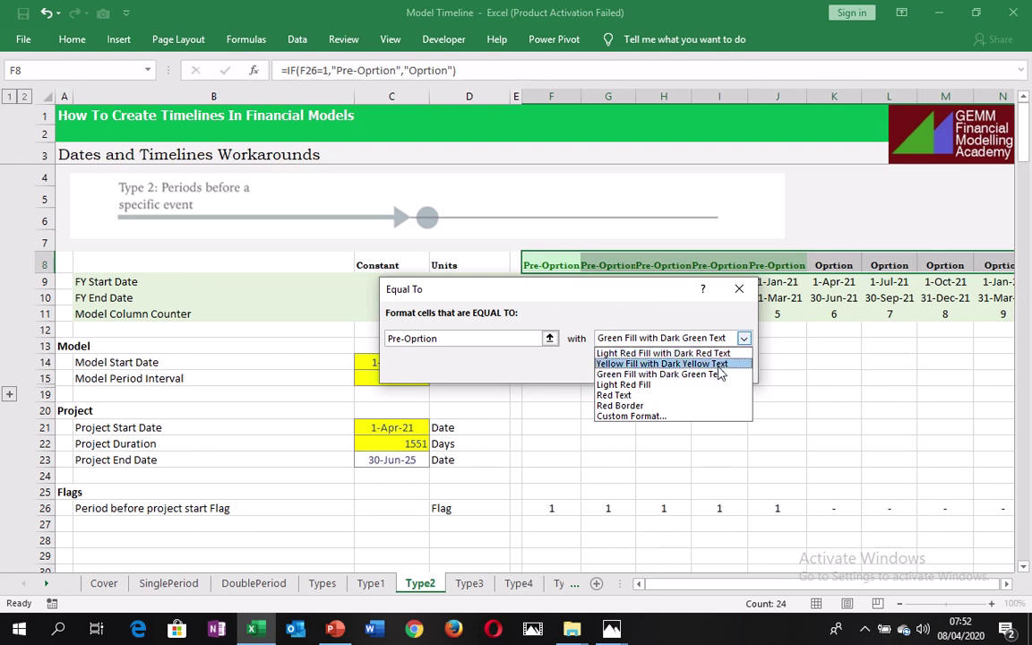
{"action": "left_click", "coordinate": [719, 364]}
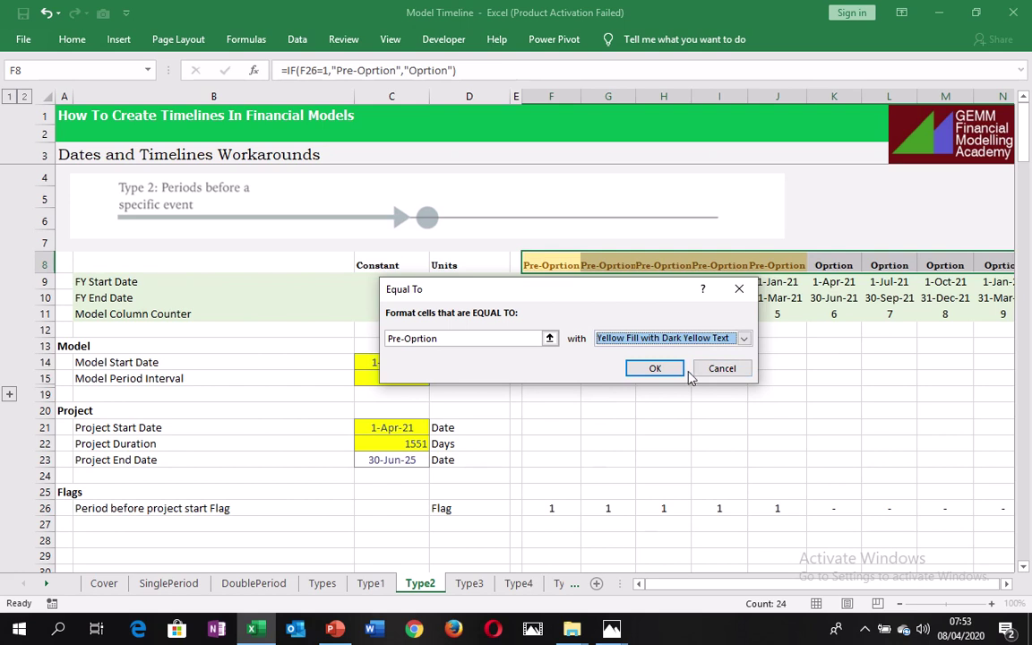
{"action": "left_click", "coordinate": [658, 369]}
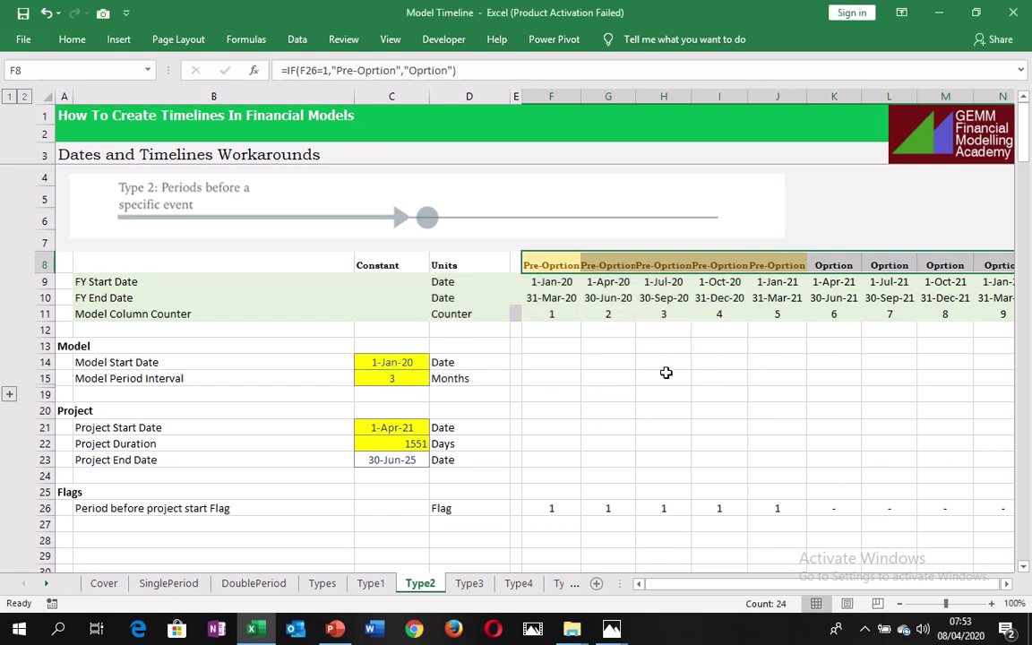
{"action": "left_click", "coordinate": [659, 425]}
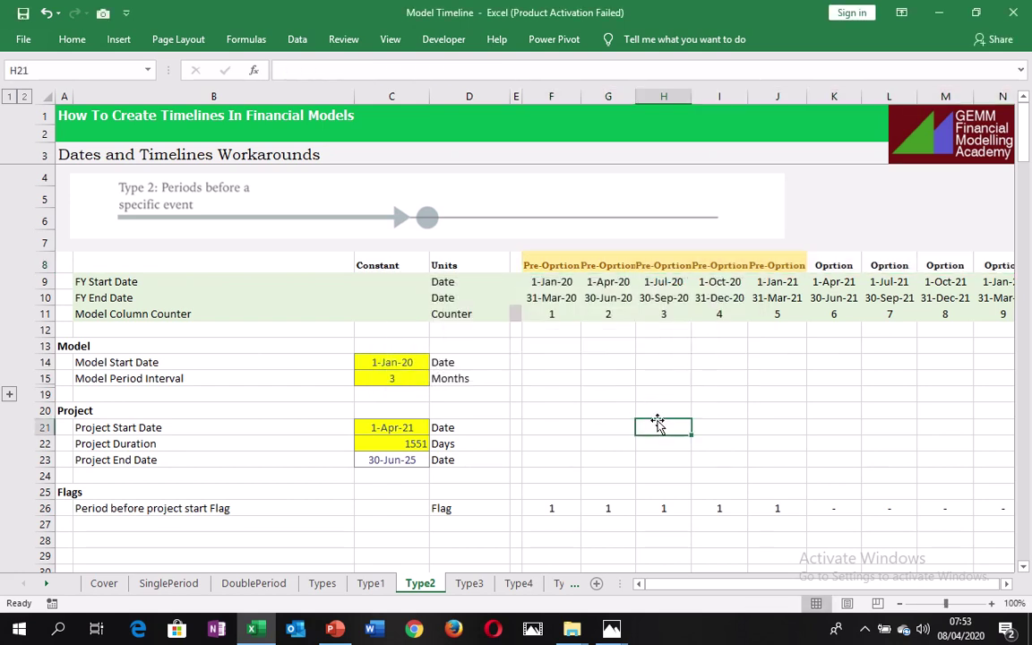
{"action": "left_click", "coordinate": [554, 508]}
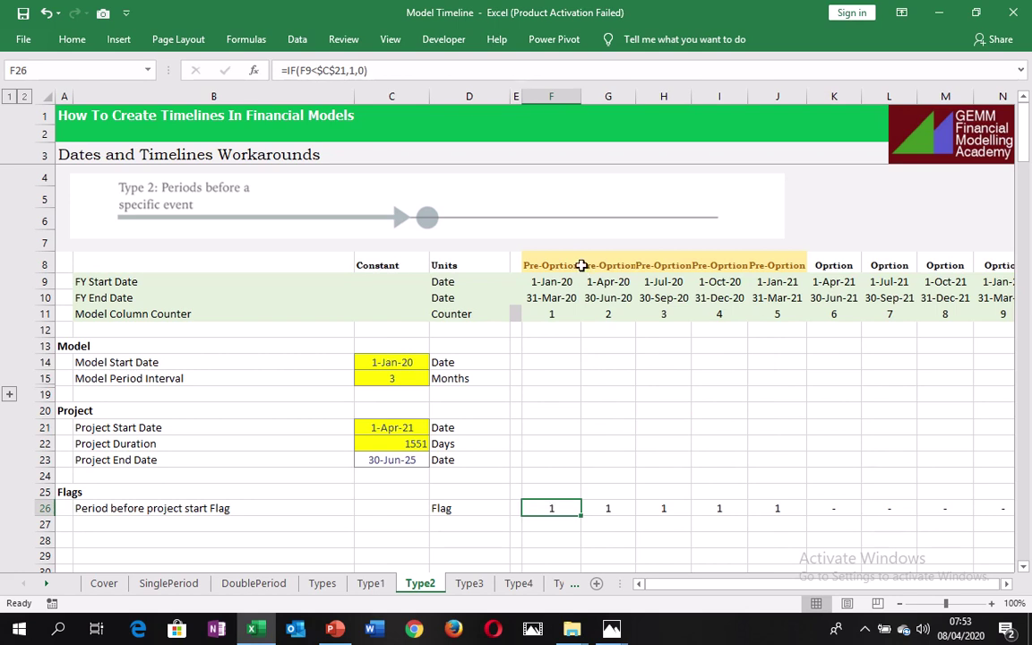
{"action": "left_click", "coordinate": [548, 264]}
{"action": "left_click", "coordinate": [601, 263]}
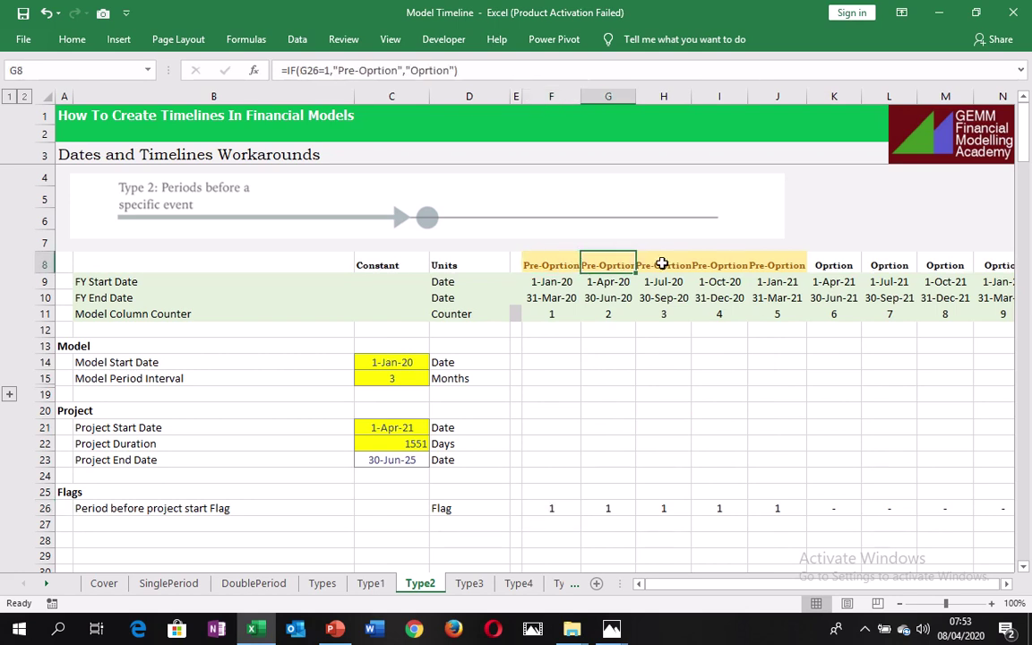
{"action": "left_click", "coordinate": [663, 264]}
{"action": "left_click", "coordinate": [719, 261]}
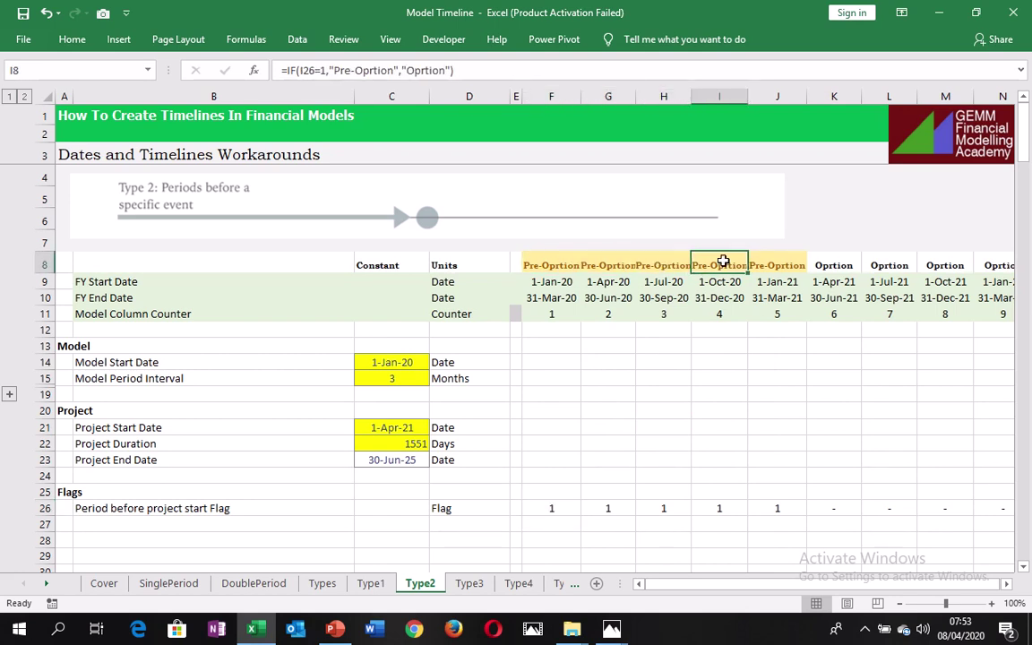
{"action": "left_click", "coordinate": [770, 261]}
{"action": "left_click", "coordinate": [824, 265]}
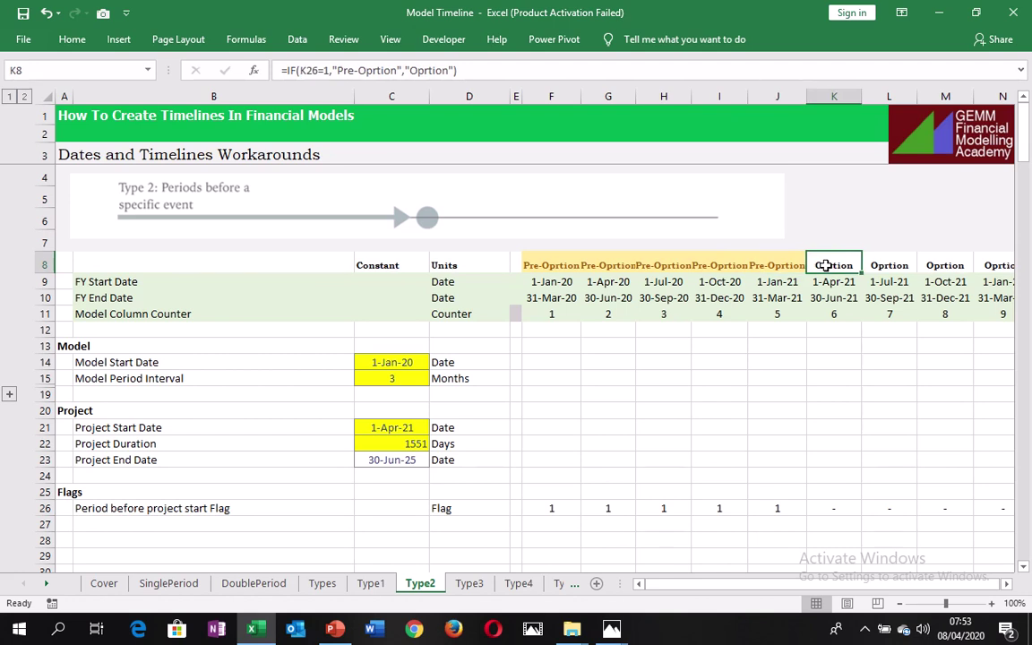
{"action": "left_click", "coordinate": [388, 427]}
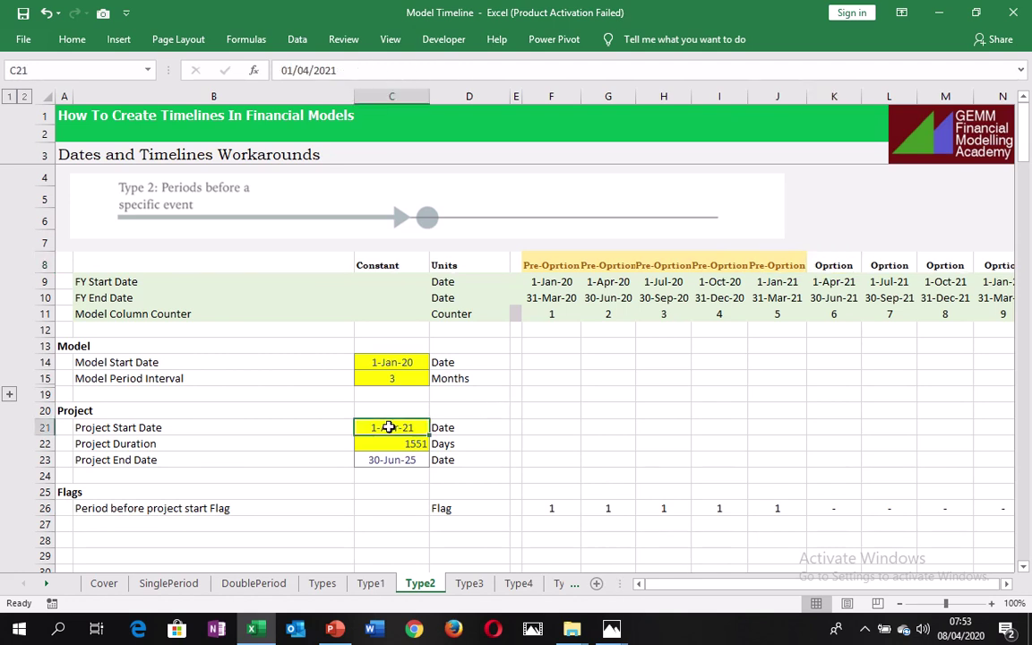
- Change the C21 start date's month from 04 to 05 and check the K26 flag
{"action": "left_click", "coordinate": [309, 71]}
{"action": "key", "text": "BackSpace"}
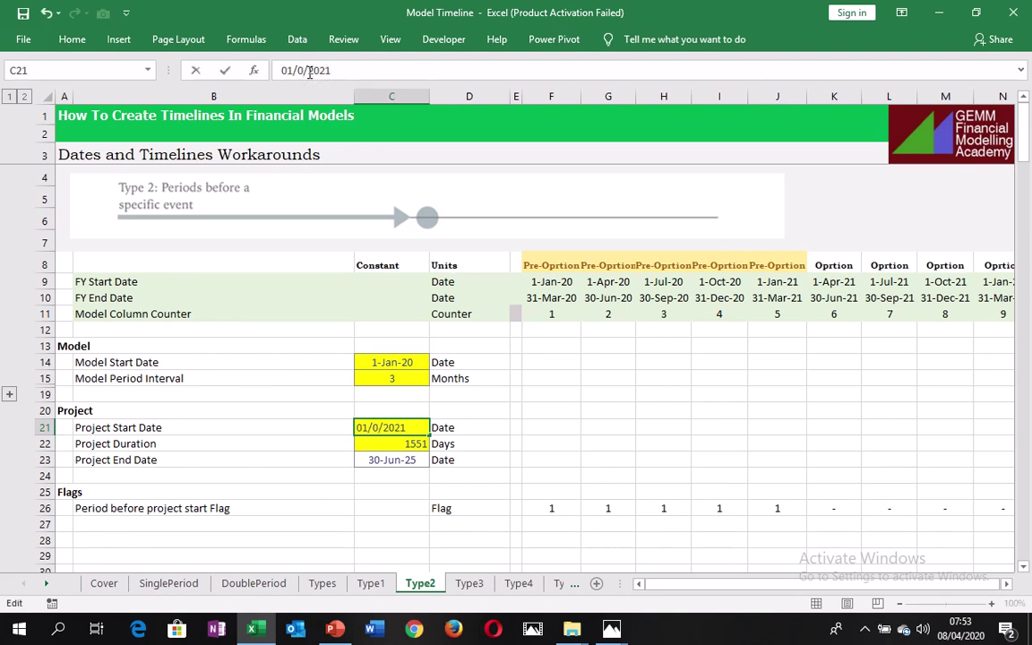
{"action": "type", "text": "5"}
{"action": "key", "text": "ctrl+Return"}
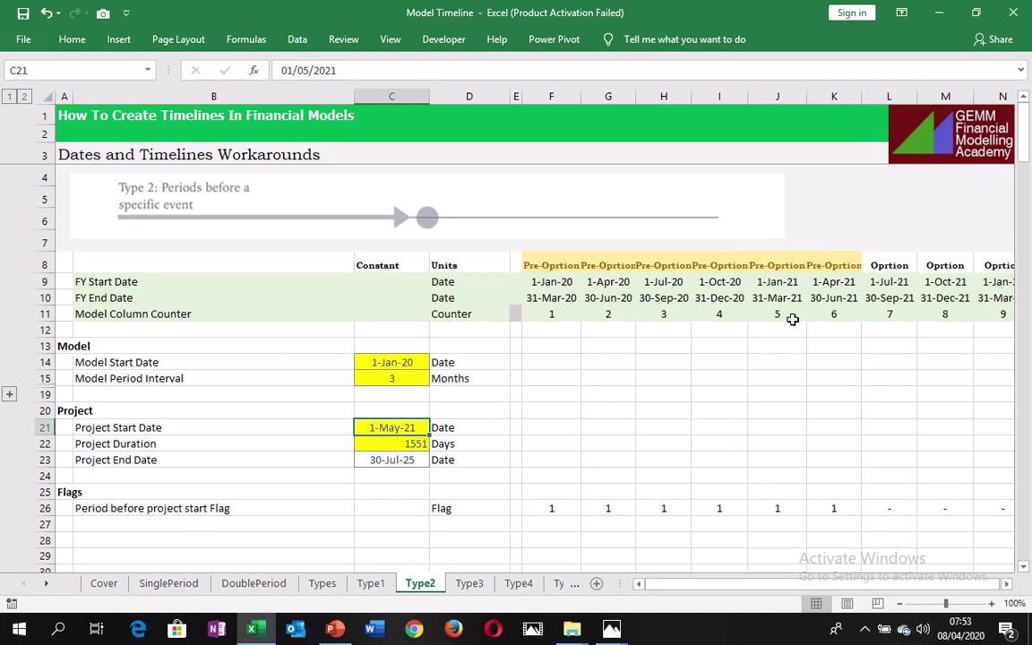
{"action": "left_click", "coordinate": [831, 510]}
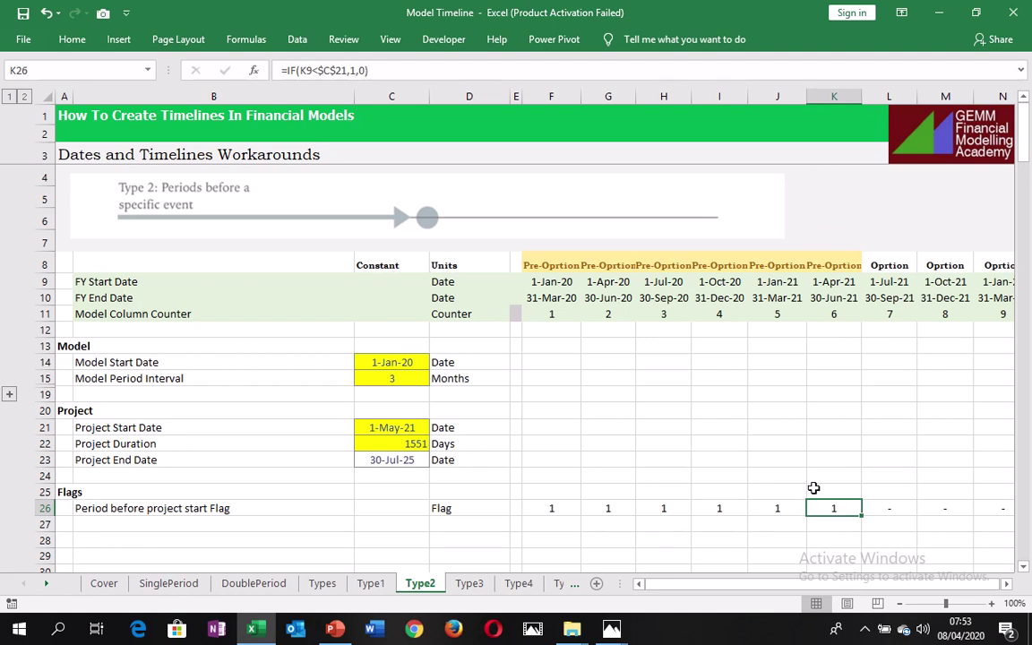
{"action": "left_click", "coordinate": [1022, 566]}
{"action": "left_click", "coordinate": [1022, 566]}
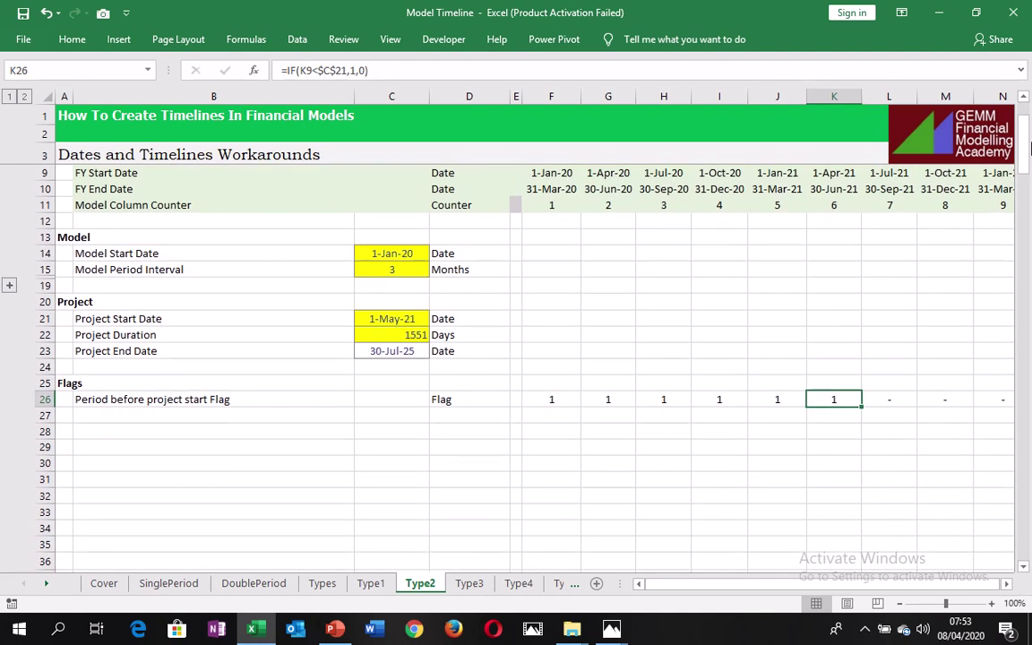
{"action": "left_click", "coordinate": [1022, 96]}
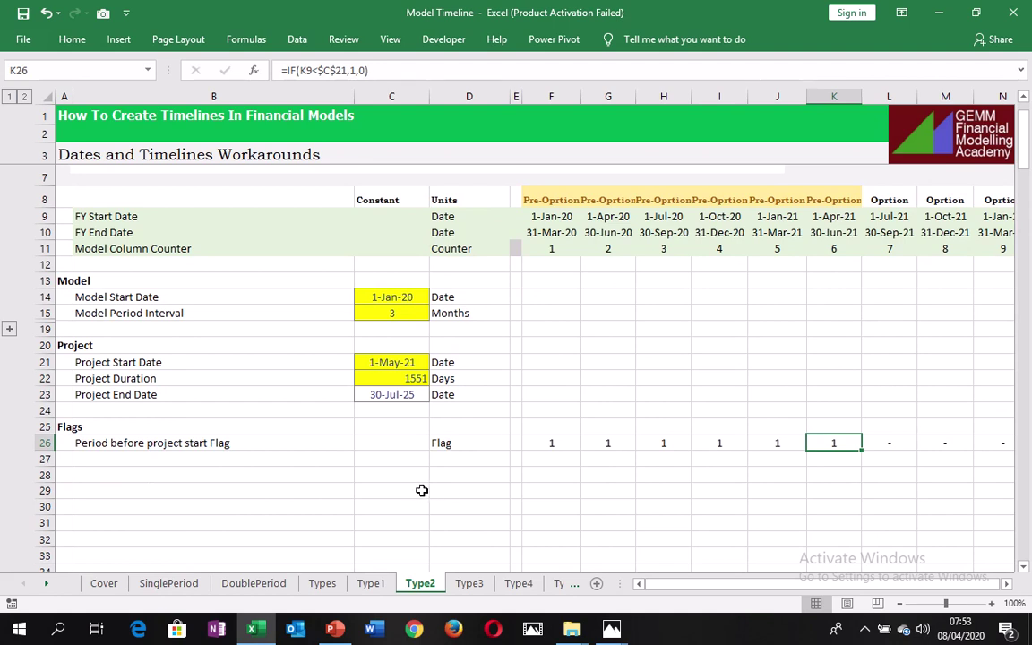
{"action": "left_click", "coordinate": [450, 490]}
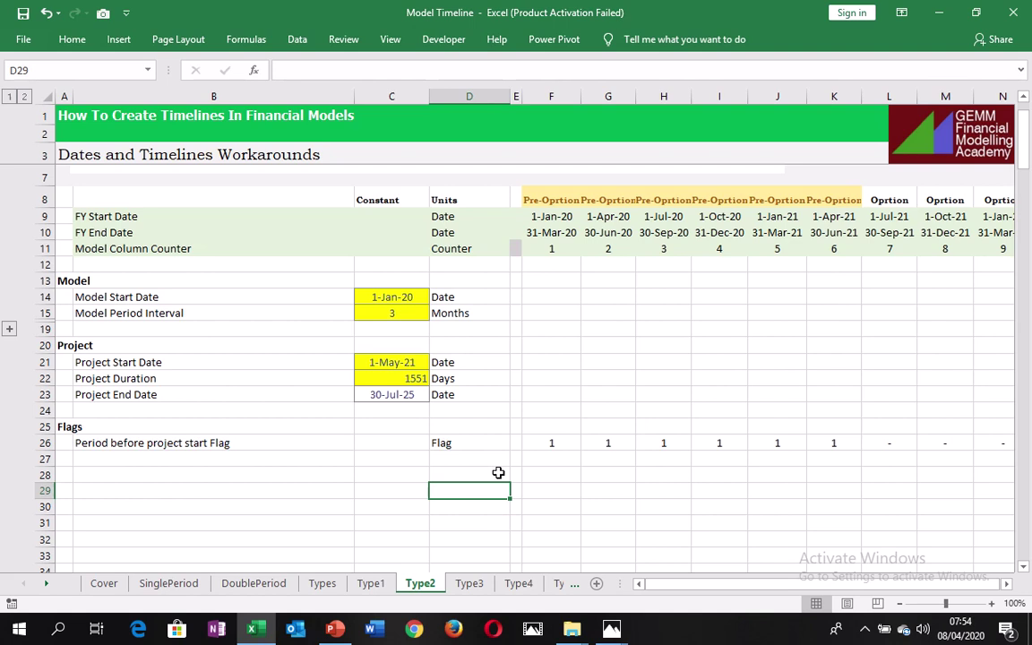
- Copy the pre-start flag label from B26:D26 into row 28
{"action": "left_click", "coordinate": [202, 446]}
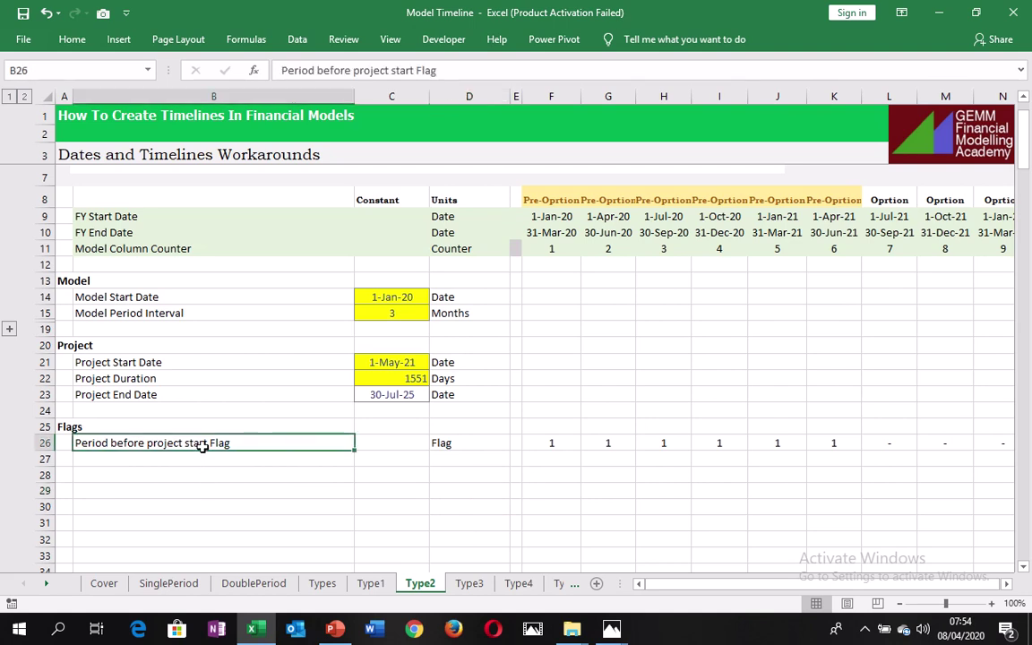
{"action": "key", "text": "shift+Right"}
{"action": "key", "text": "shift+Right"}
{"action": "key", "text": "ctrl+c"}
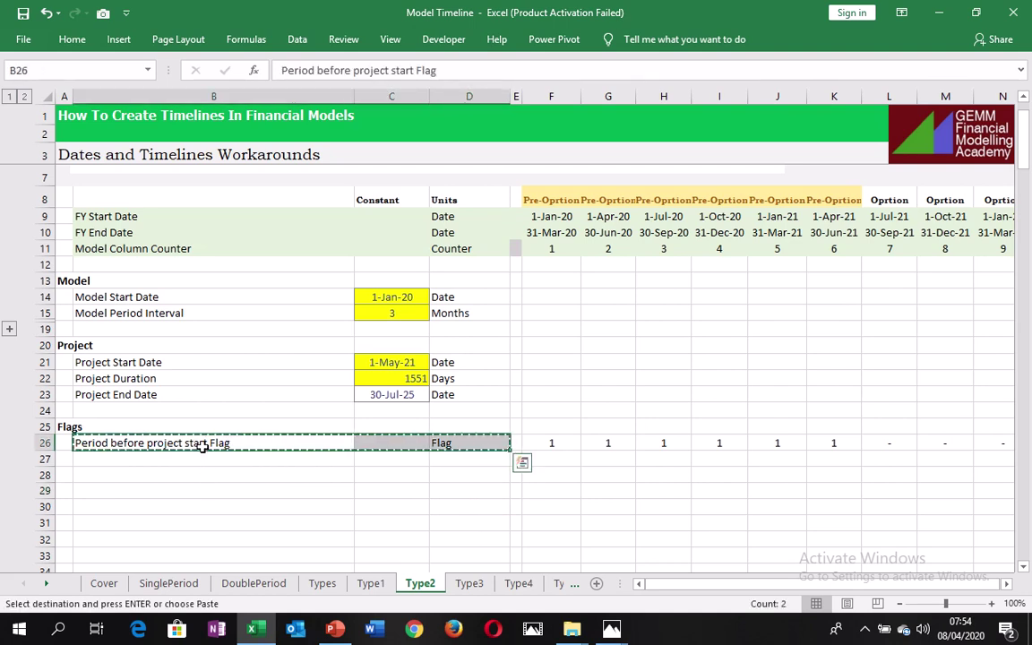
{"action": "key", "text": "Down"}
{"action": "key", "text": "Down"}
{"action": "key", "text": "ctrl+v"}
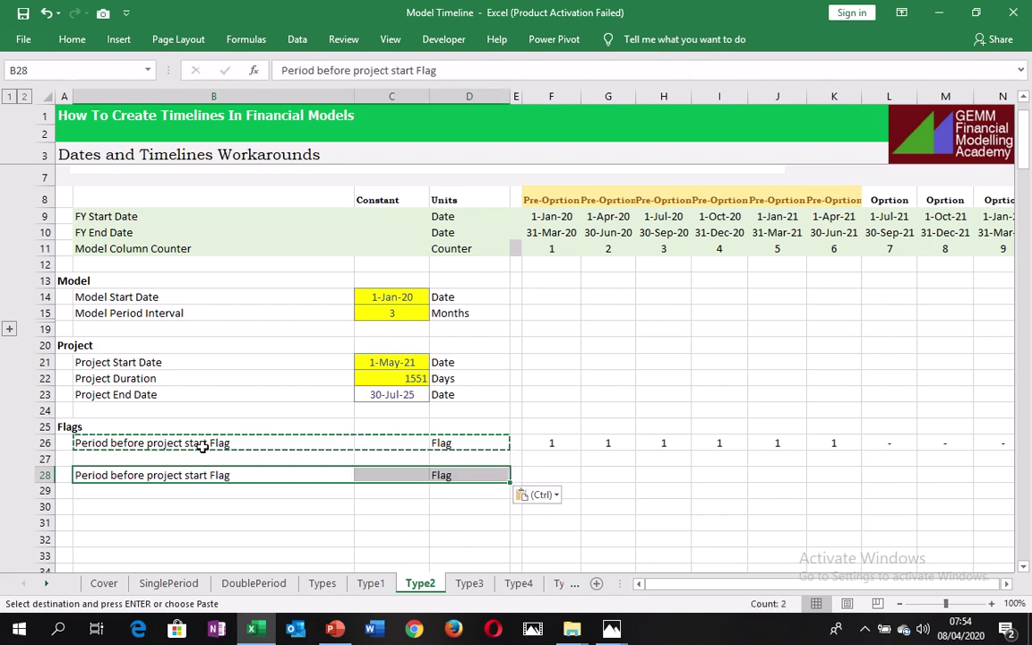
{"action": "key", "text": "Escape"}
{"action": "key", "text": "Right"}
{"action": "key", "text": "Right"}
{"action": "key", "text": "Right"}
{"action": "key", "text": "Right"}
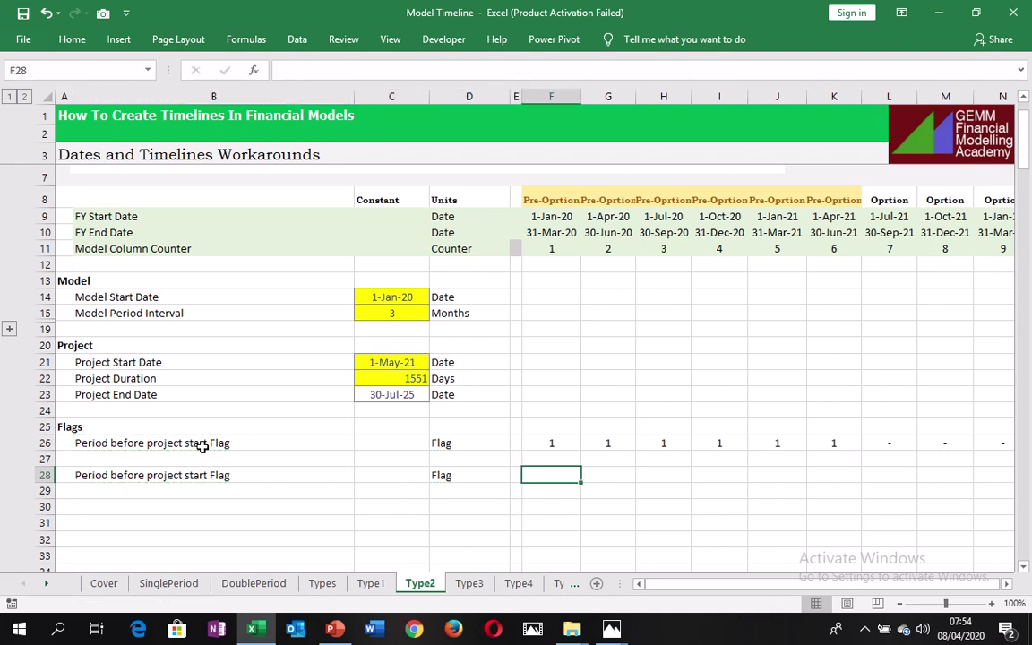
- Type =IF(AND(F9<$C$21,F10<C21),1,0) in F28
{"action": "type", "text": "="}
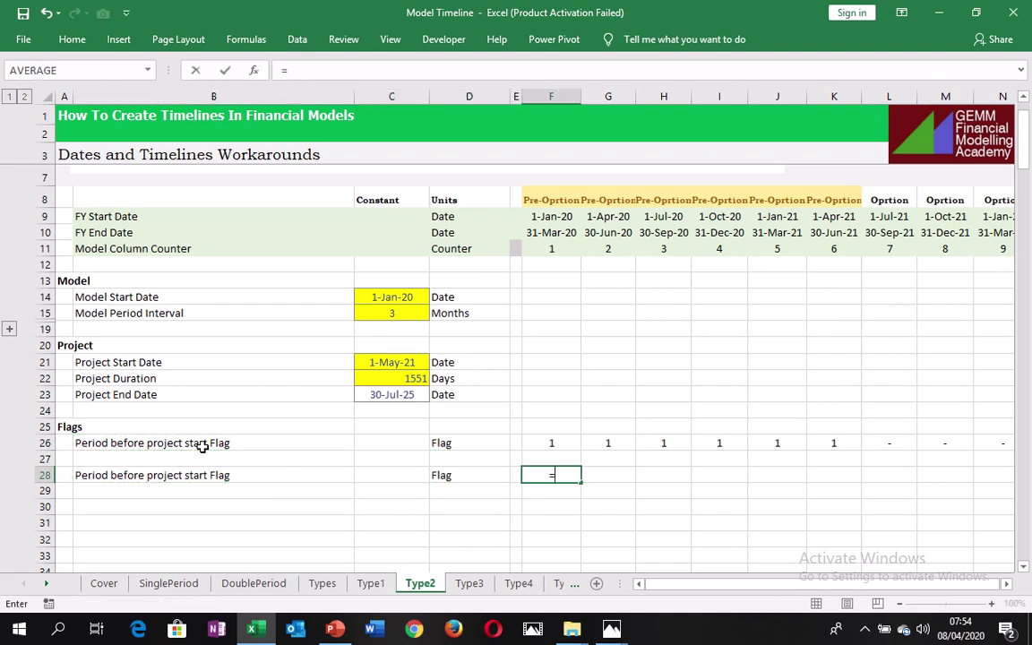
{"action": "type", "text": "if"}
{"action": "key", "text": "Tab"}
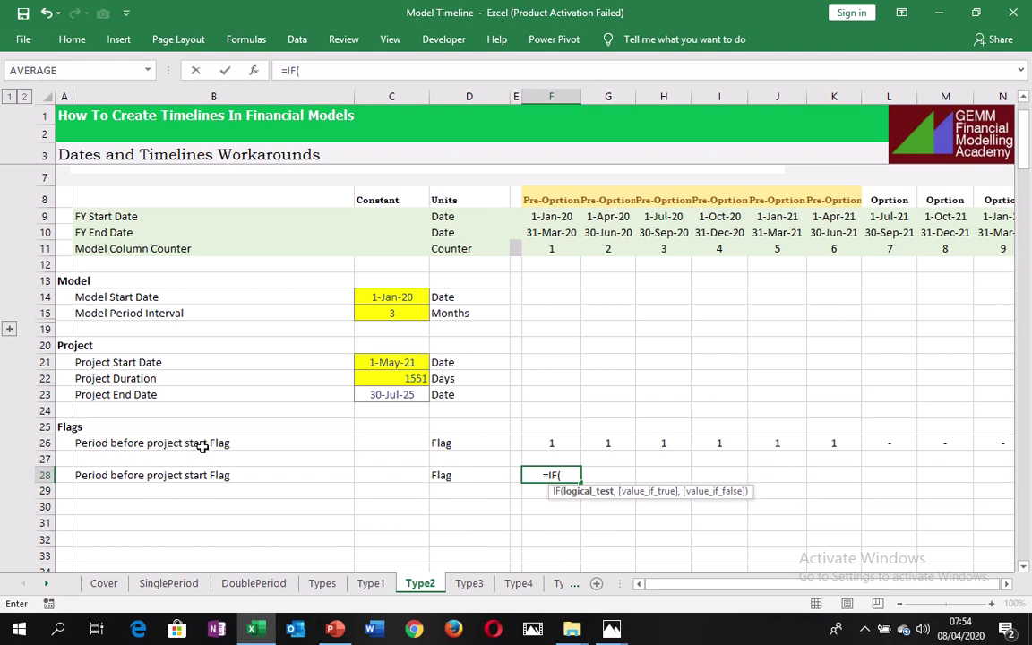
{"action": "type", "text": "and"}
{"action": "key", "text": "Tab"}
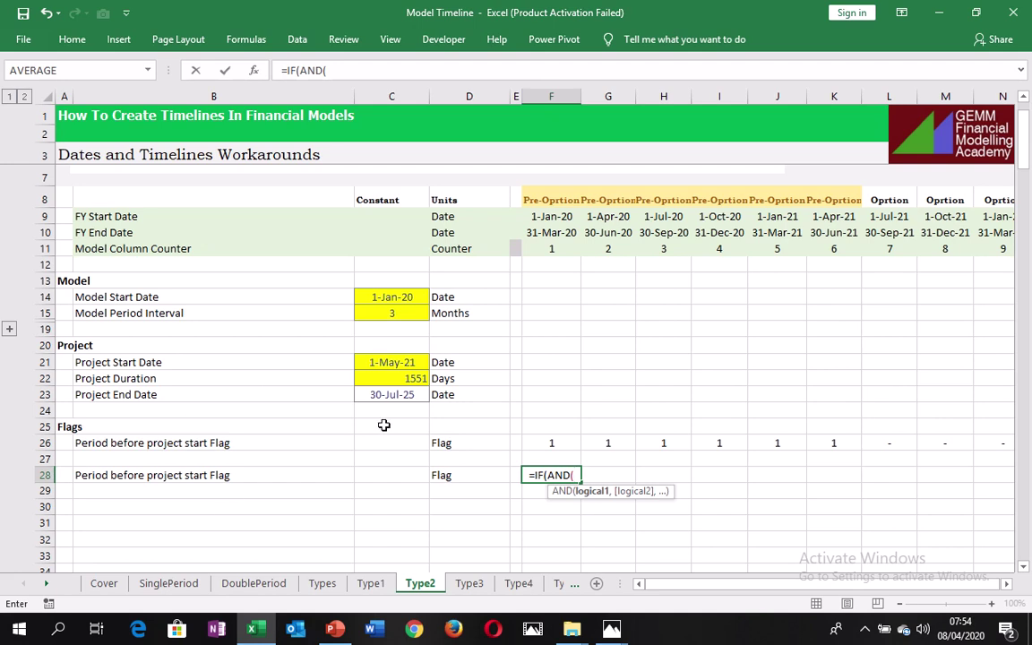
{"action": "left_click", "coordinate": [542, 218]}
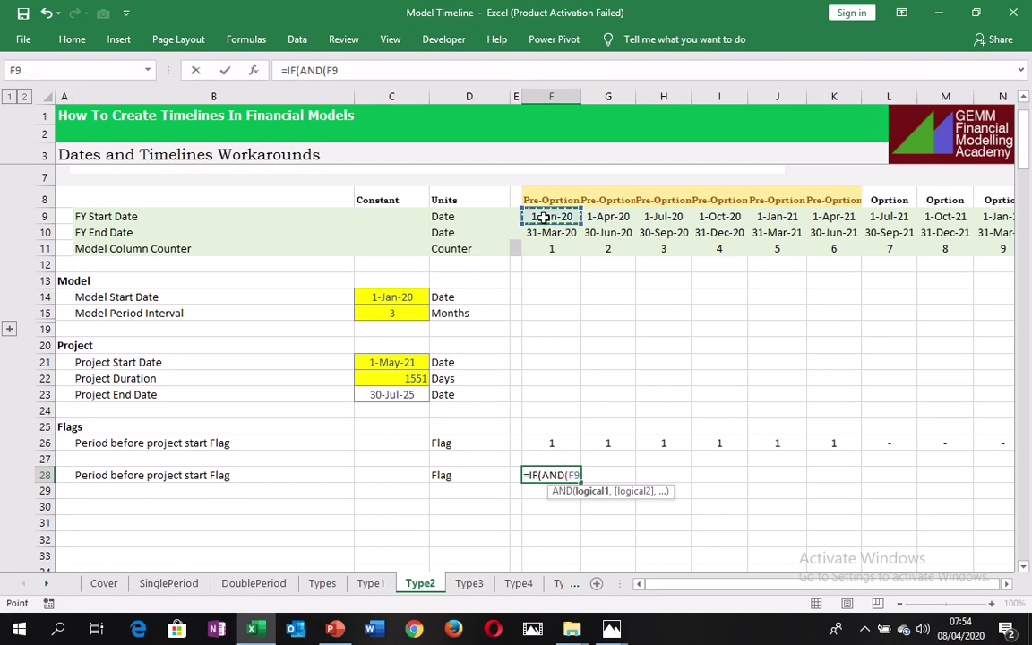
{"action": "type", "text": "<"}
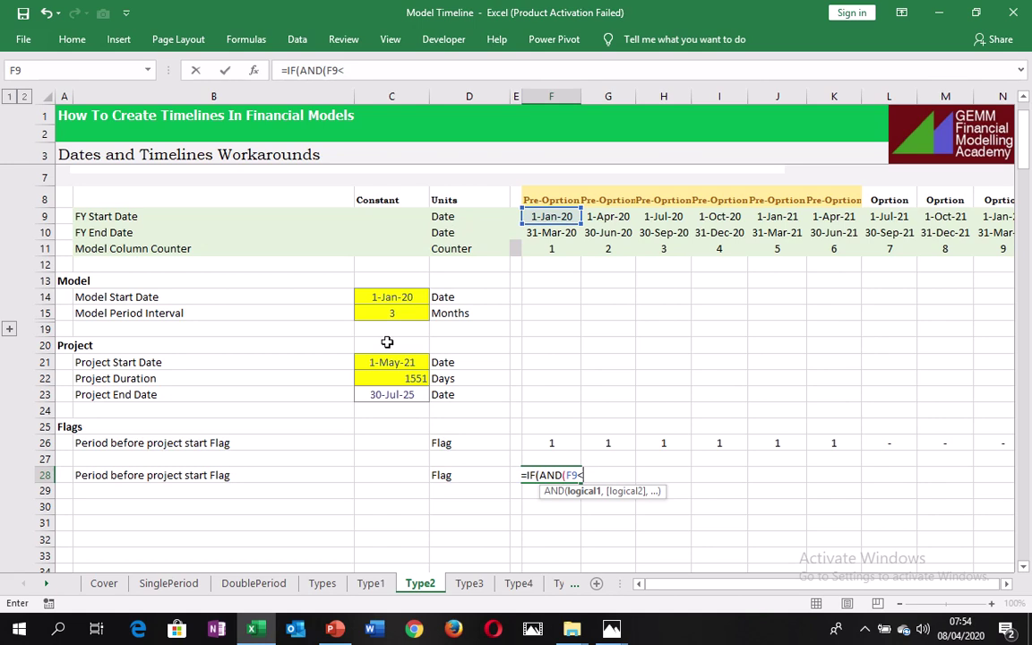
{"action": "left_click", "coordinate": [394, 361]}
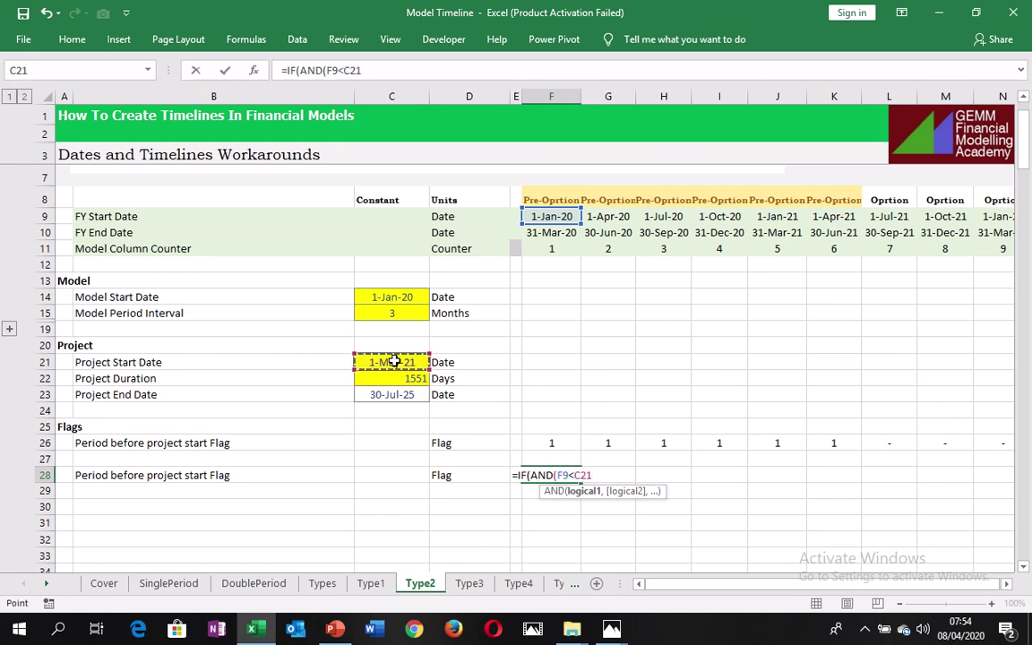
{"action": "key", "text": "F4"}
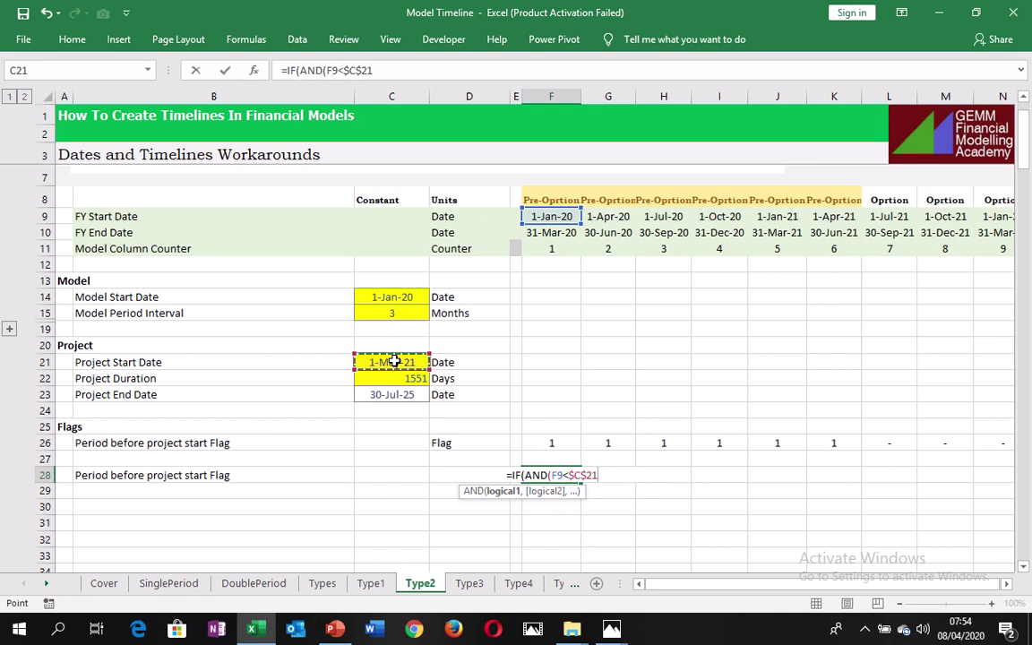
{"action": "type", "text": ","}
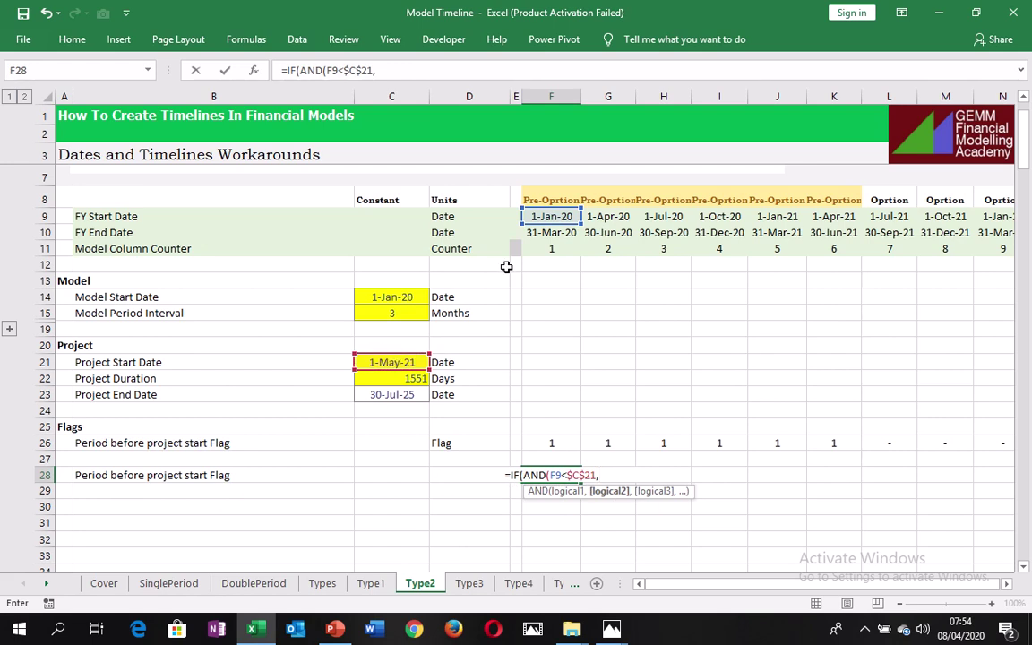
{"action": "left_click", "coordinate": [565, 235]}
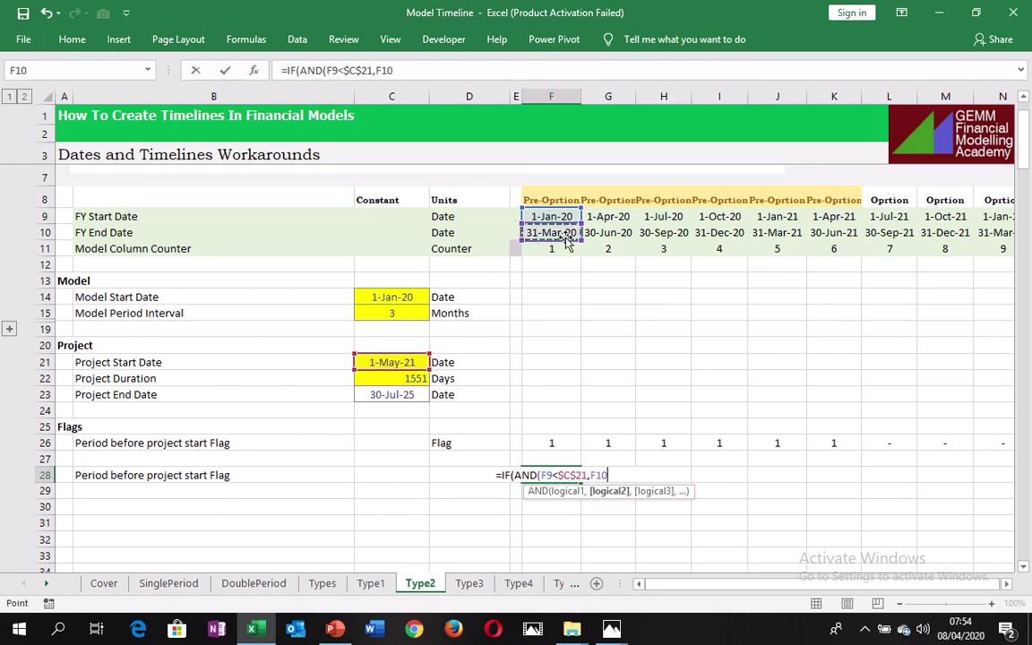
{"action": "type", "text": "<"}
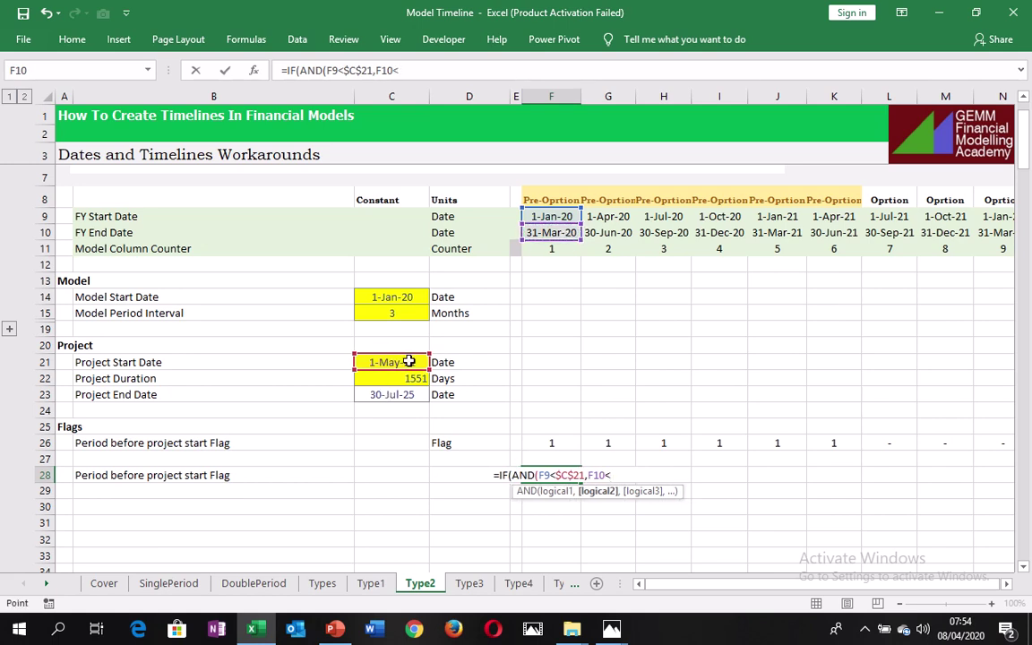
{"action": "left_click", "coordinate": [408, 359]}
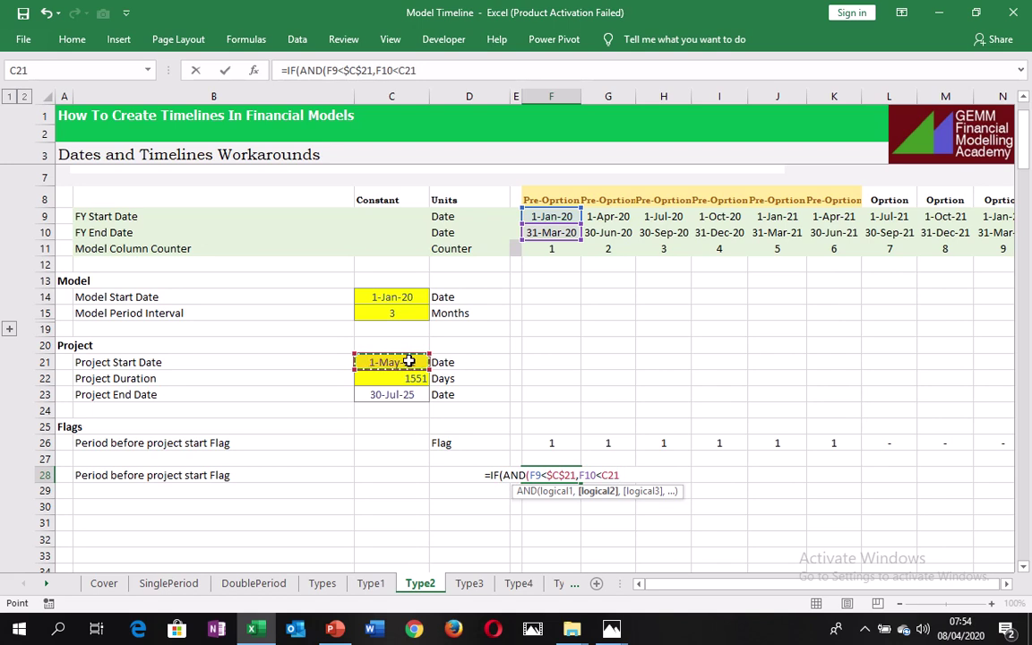
{"action": "type", "text": ")"}
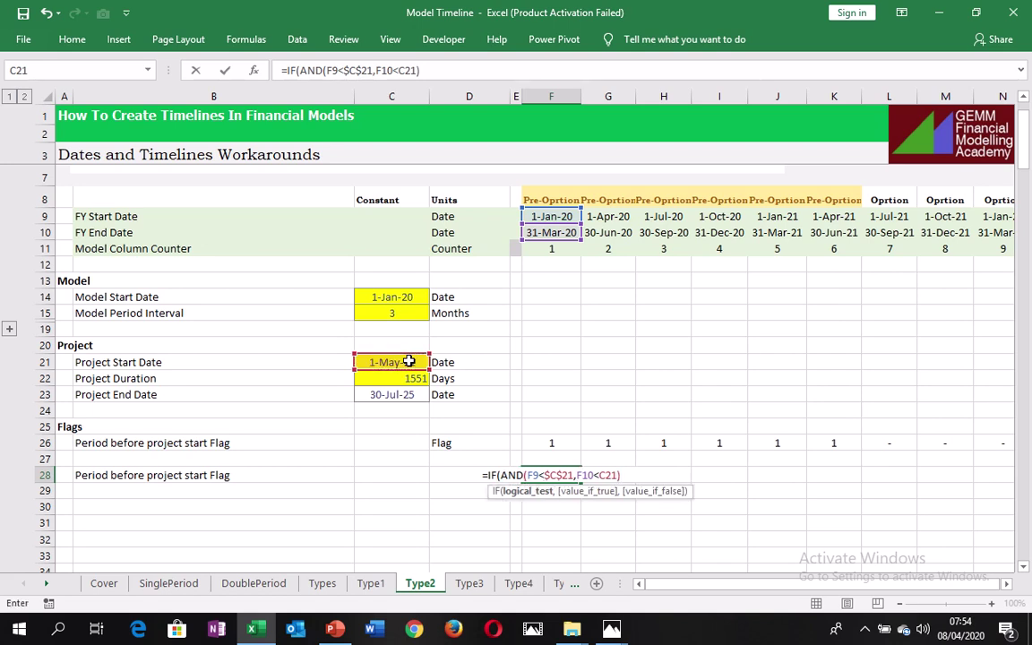
{"action": "type", "text": ","}
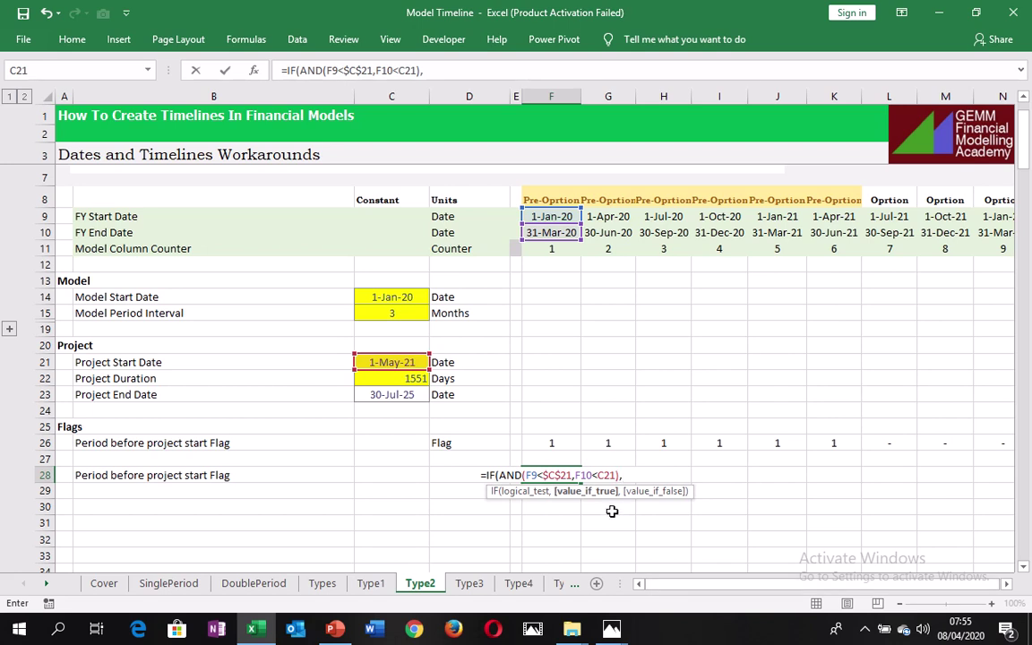
{"action": "type", "text": "1,"}
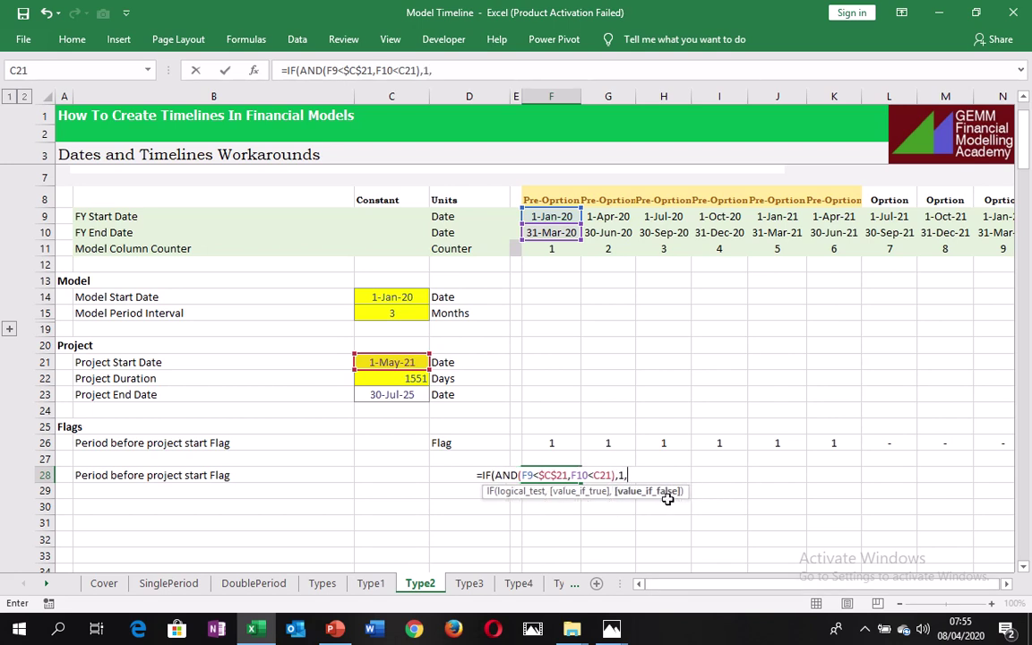
{"action": "type", "text": "0"}
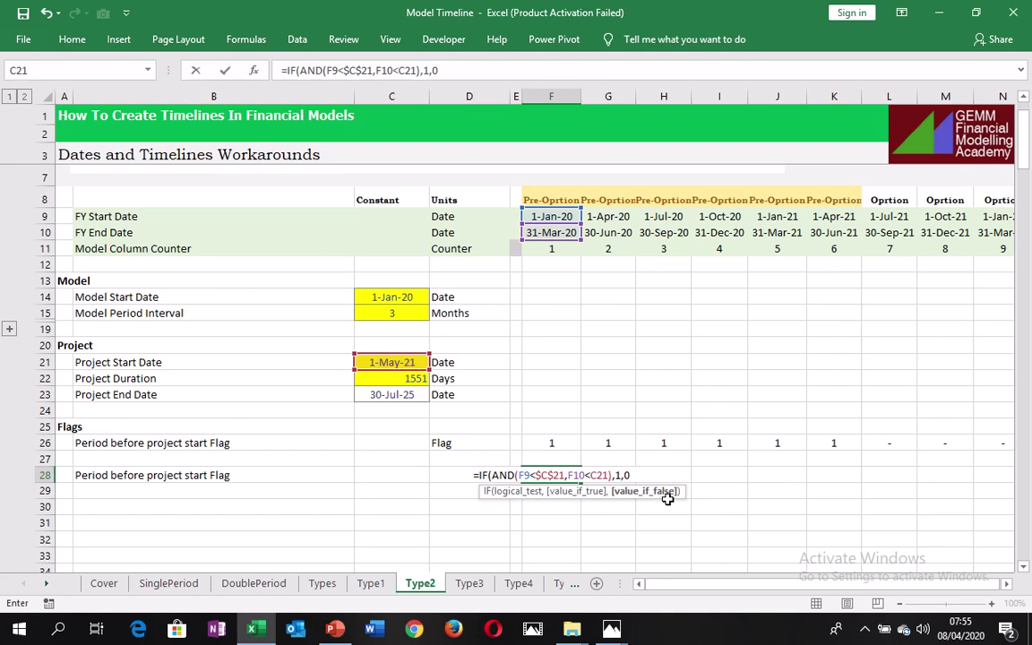
{"action": "type", "text": ")"}
- Commit the F28 formula and make its second C21 reference absolute
{"action": "key", "text": "ctrl+Return"}
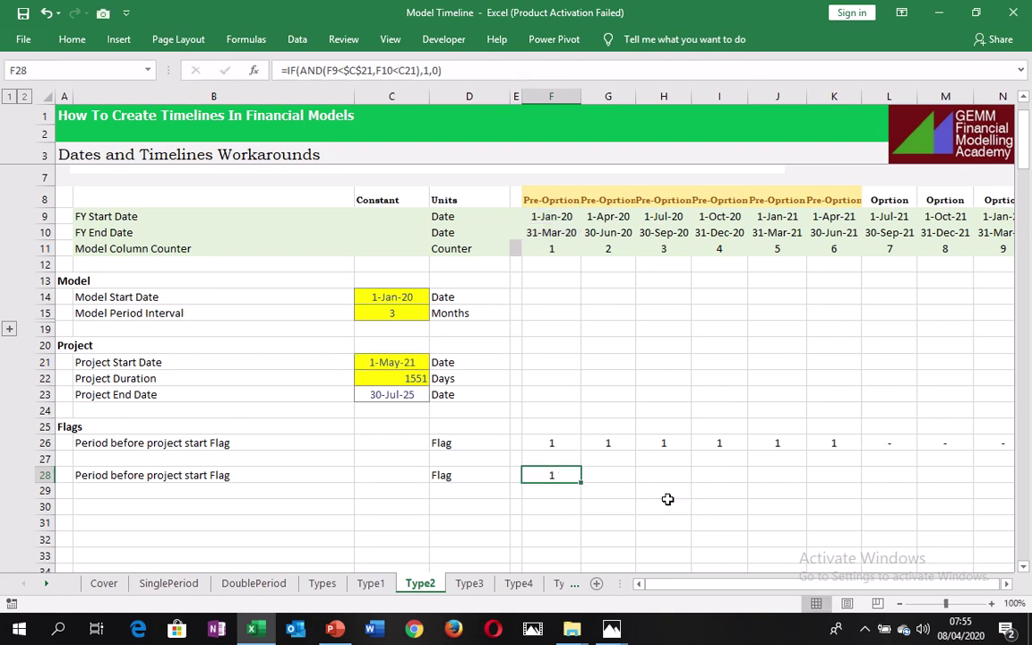
{"action": "left_click", "coordinate": [411, 72]}
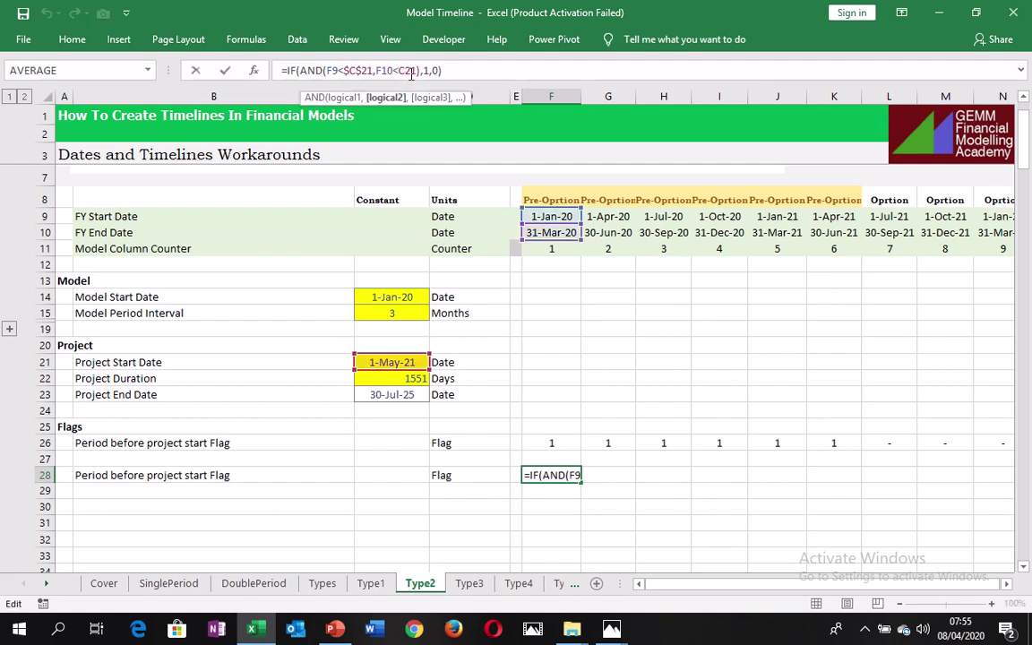
{"action": "key", "text": "F4"}
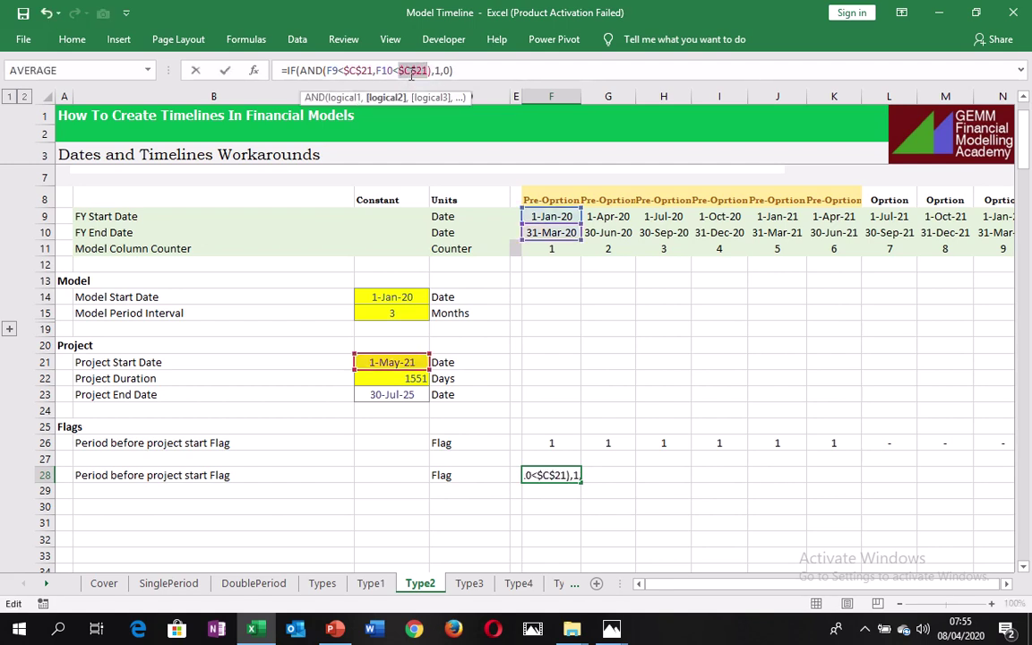
{"action": "key", "text": "ctrl+Return"}
- Fill the F28 flag formula right across row 28 and check the copied formulas
{"action": "key", "text": "ctrl+shift+Right"}
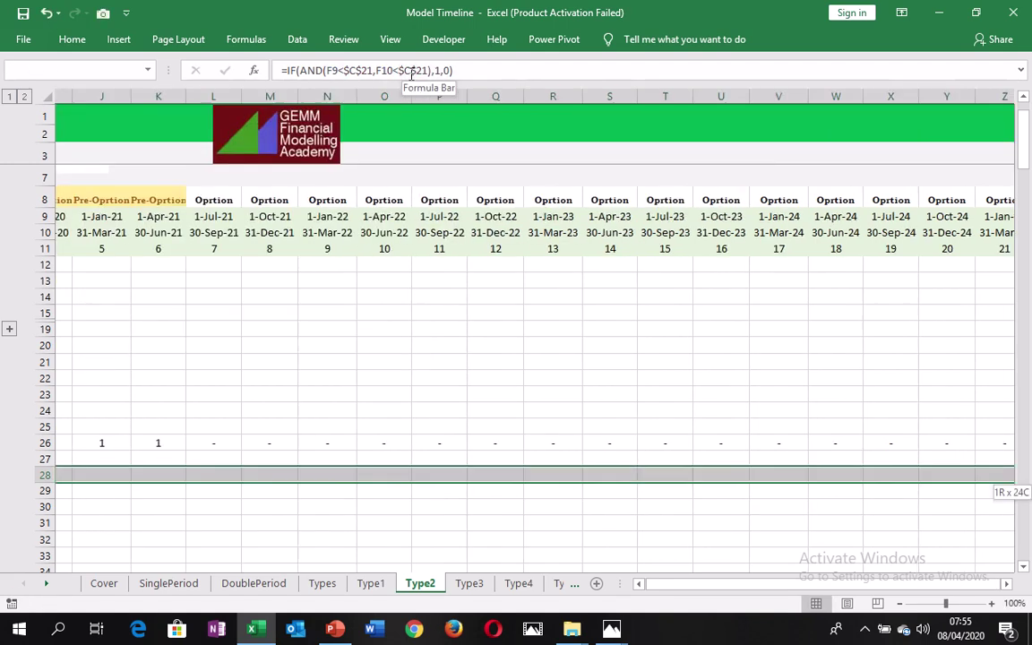
{"action": "key", "text": "ctrl+r"}
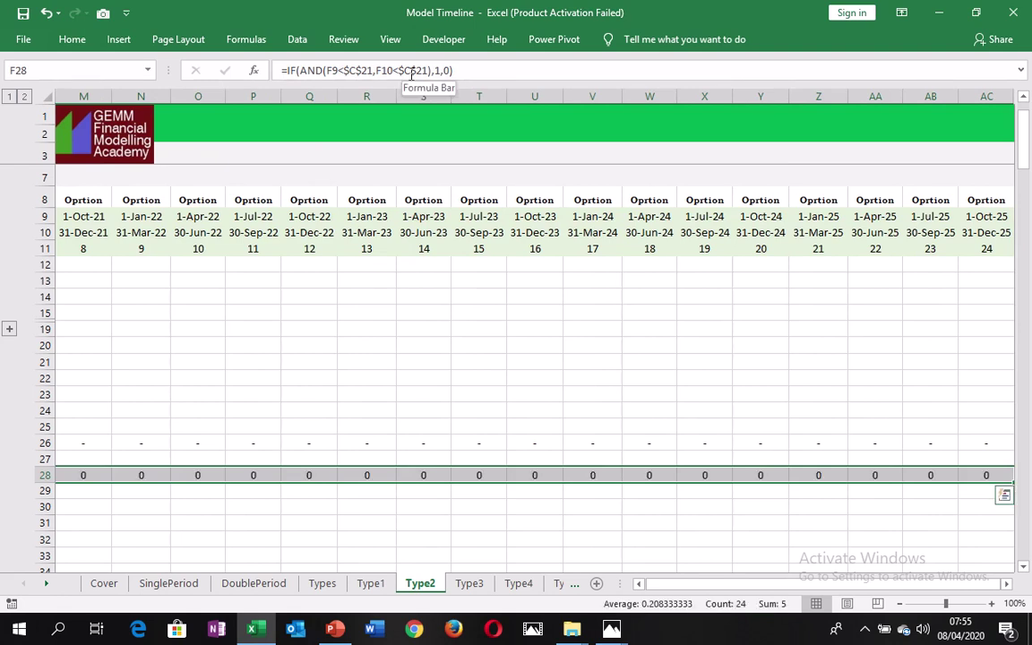
{"action": "key", "text": "ctrl+Left"}
{"action": "key", "text": "ctrl+Left"}
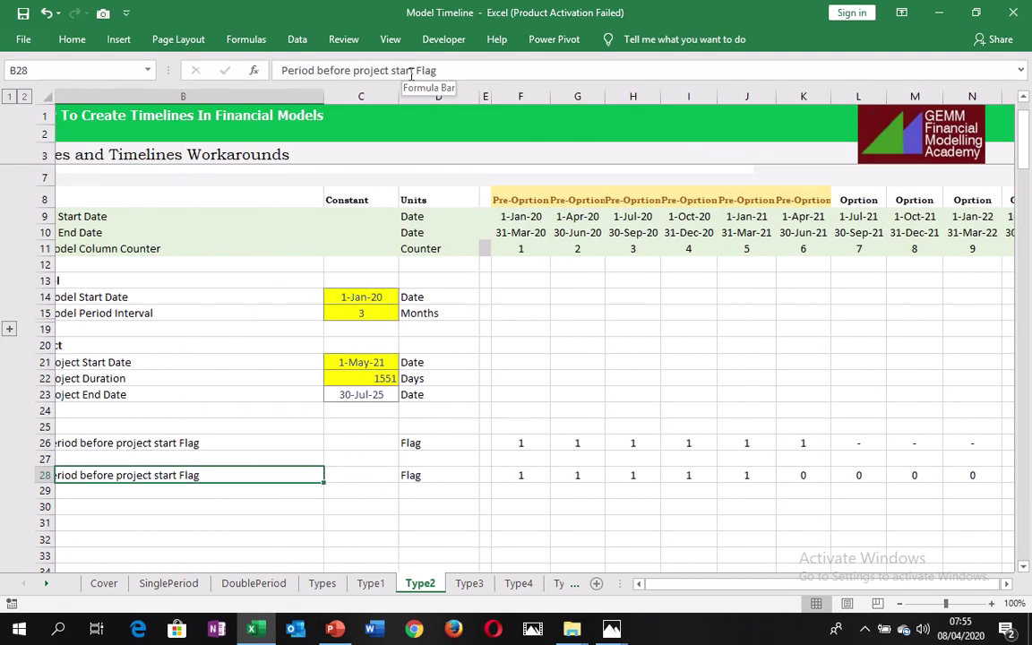
{"action": "key", "text": "Left"}
{"action": "key", "text": "Right"}
{"action": "key", "text": "Right"}
{"action": "key", "text": "Right"}
{"action": "key", "text": "Right"}
{"action": "key", "text": "Right"}
{"action": "key", "text": "Right"}
{"action": "key", "text": "Right"}
{"action": "key", "text": "Right"}
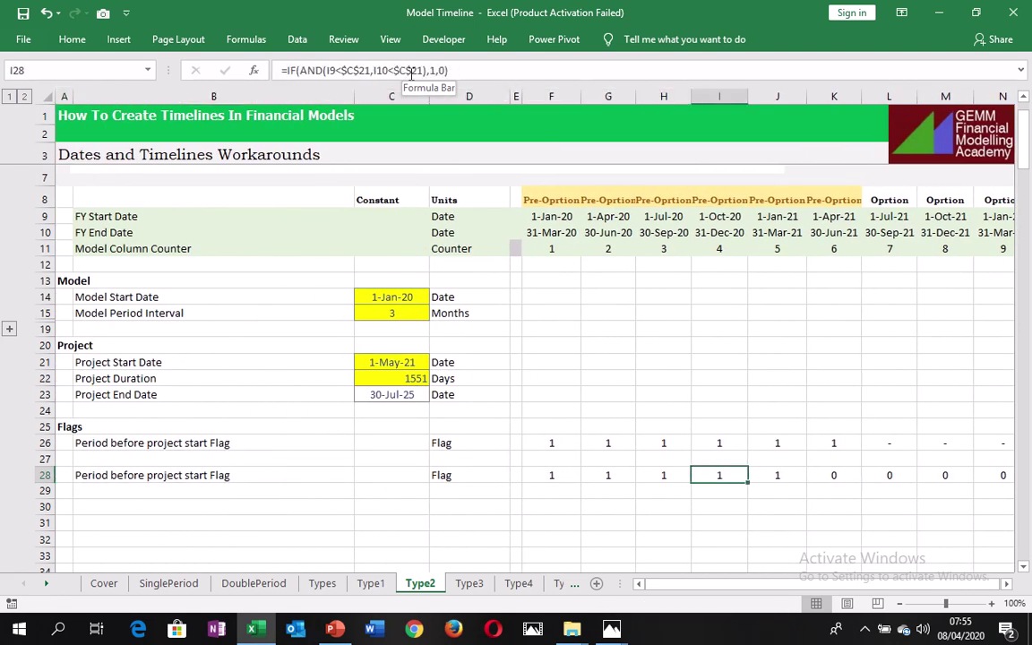
{"action": "key", "text": "Right"}
{"action": "key", "text": "Right"}
{"action": "key", "text": "Left"}
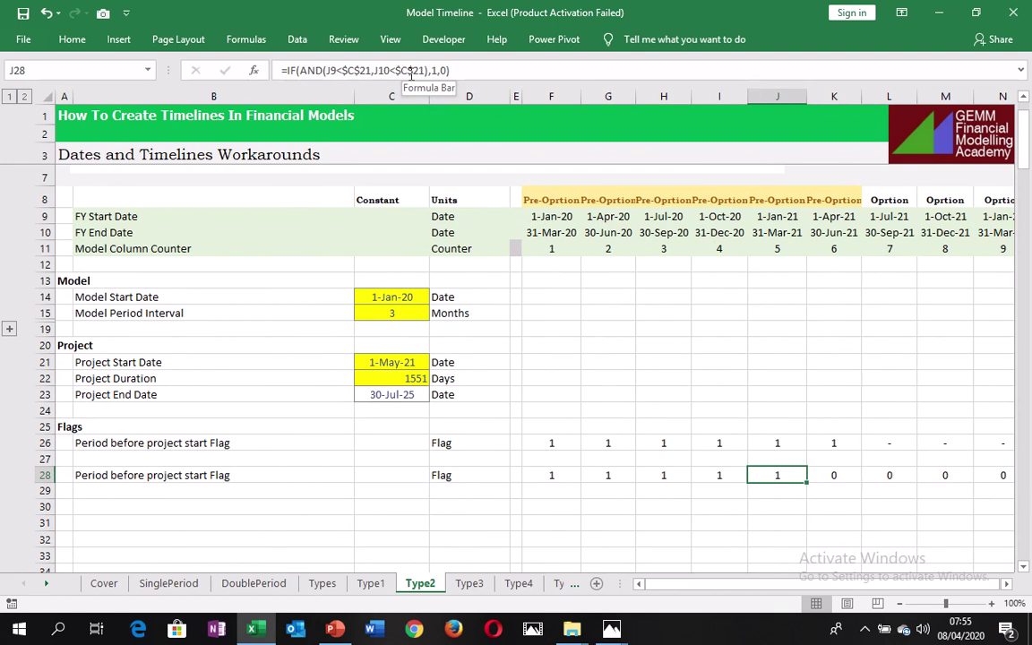
{"action": "key", "text": "Right"}
{"action": "key", "text": "ctrl+space"}
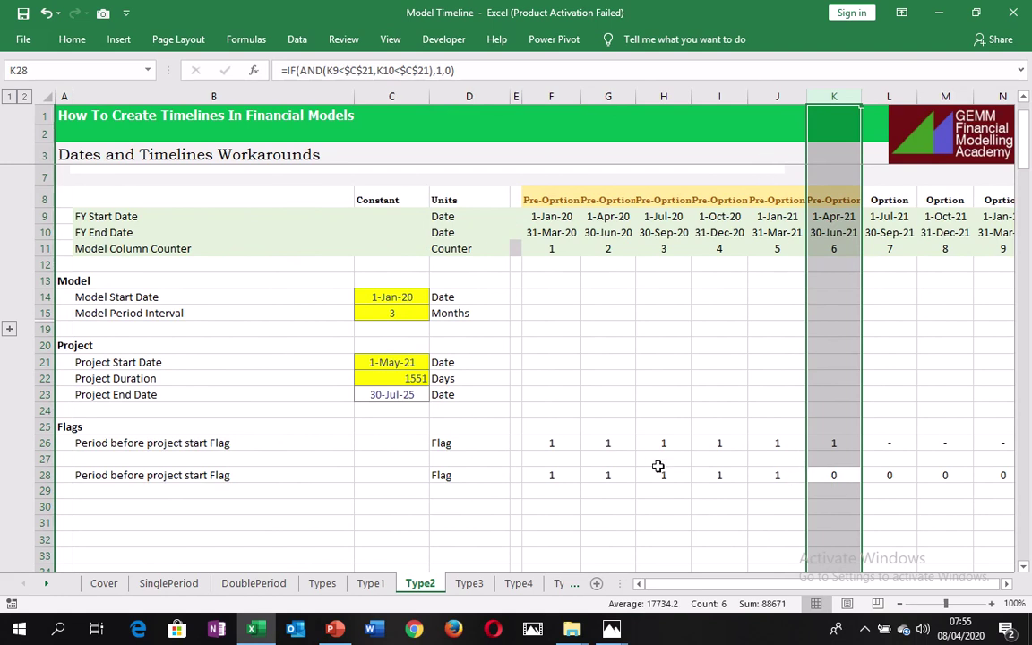
{"action": "left_click", "coordinate": [382, 362]}
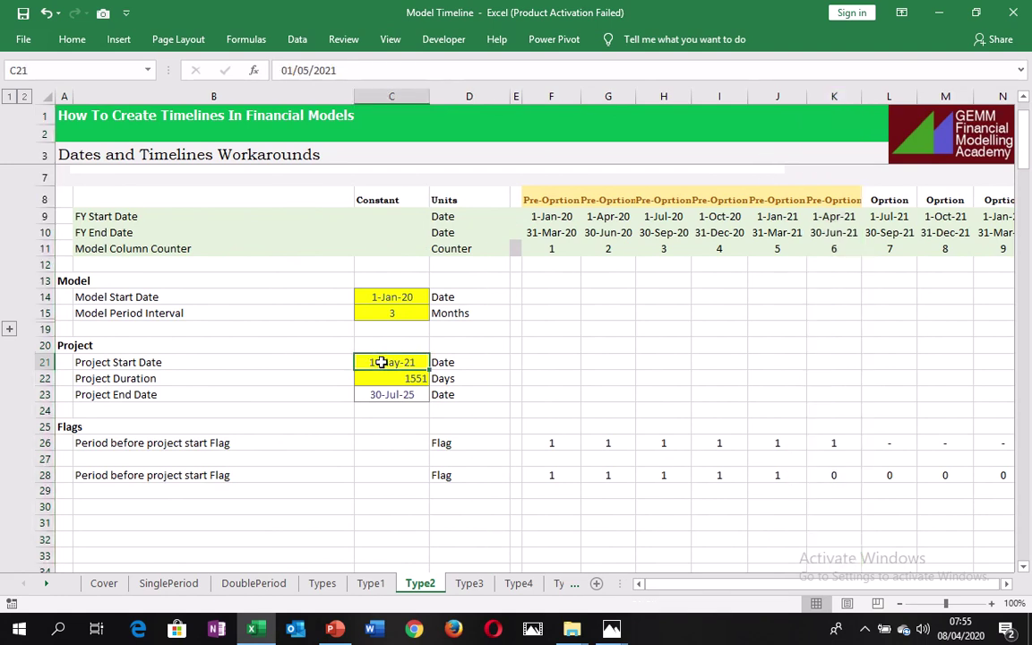
- Change the C21 start date to 01/08/2021 and compare the row 26 and row 28 flags
{"action": "left_click", "coordinate": [309, 70]}
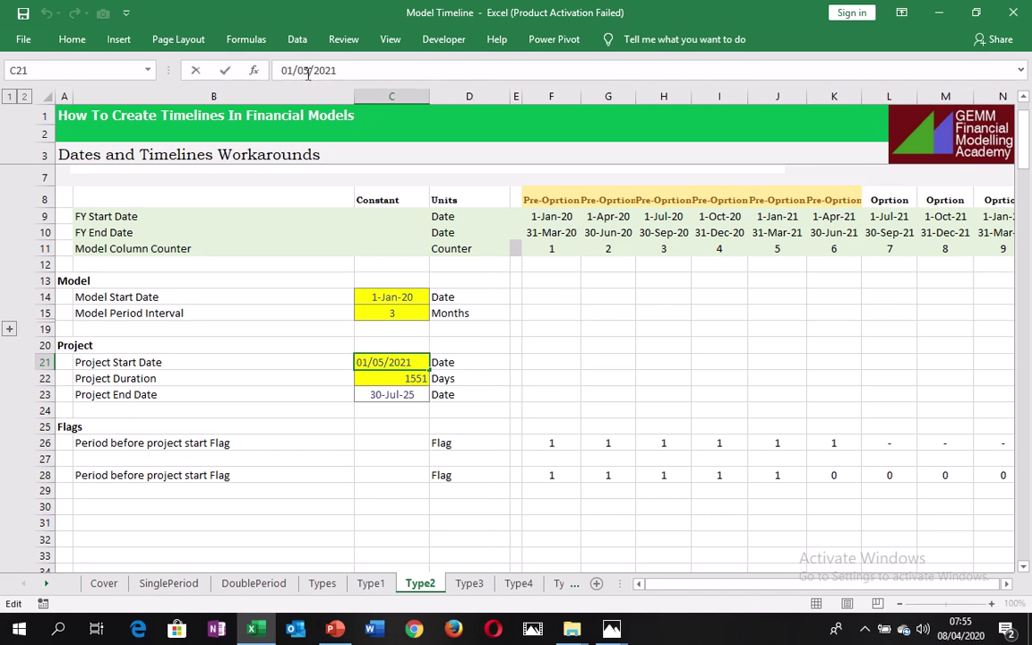
{"action": "key", "text": "BackSpace"}
{"action": "type", "text": "8"}
{"action": "key", "text": "ctrl+Return"}
{"action": "key", "text": "Right"}
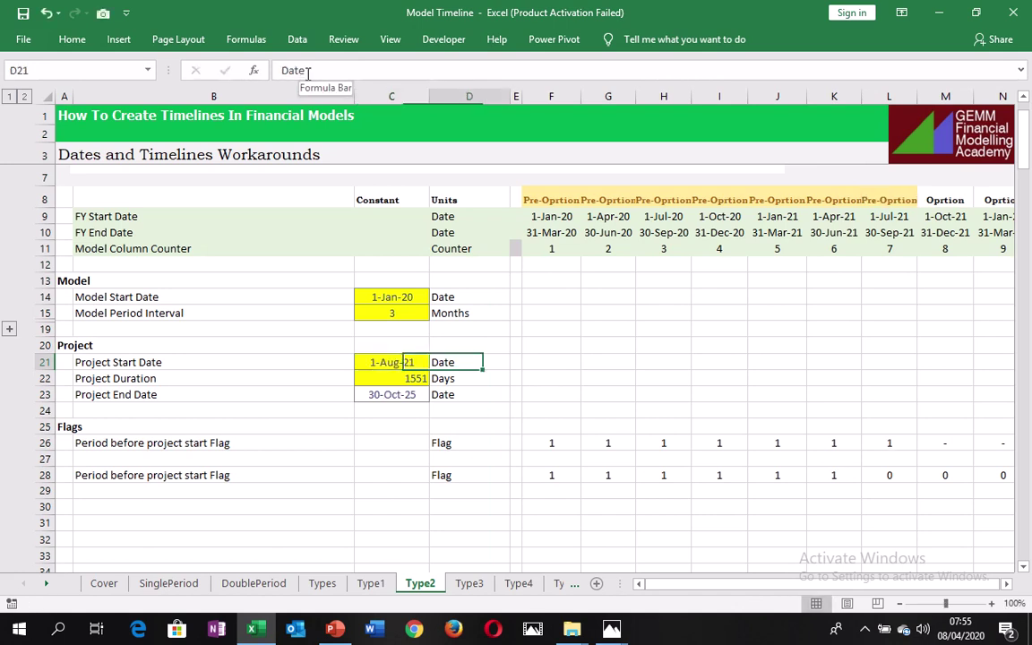
{"action": "key", "text": "Right"}
{"action": "key", "text": "Right"}
{"action": "key", "text": "Right"}
{"action": "key", "text": "Right"}
{"action": "key", "text": "Right"}
{"action": "key", "text": "Right"}
{"action": "key", "text": "Right"}
{"action": "key", "text": "Right"}
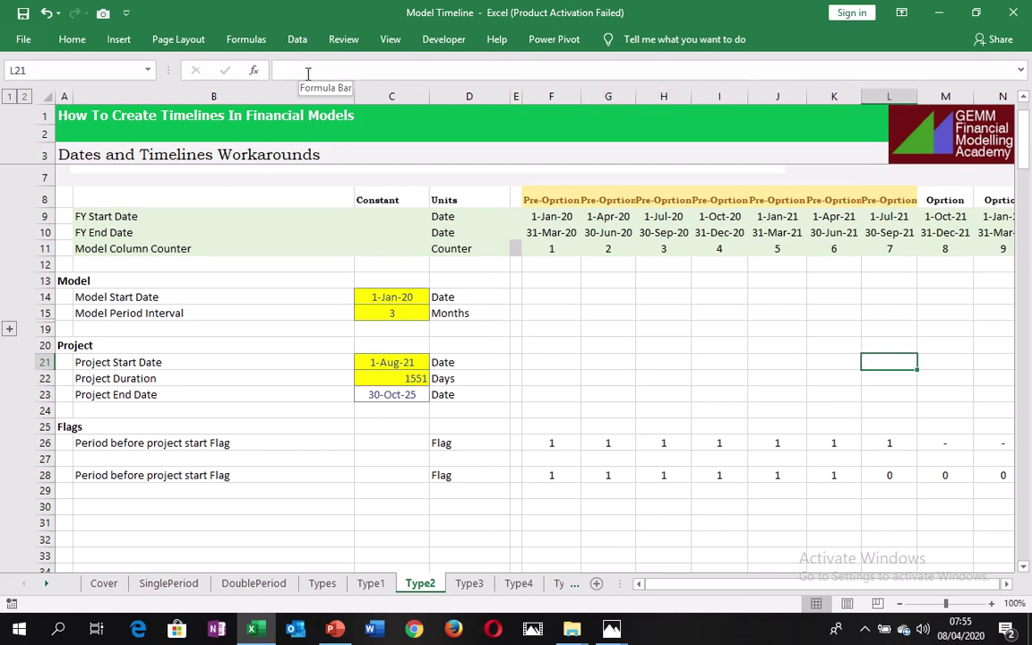
{"action": "key", "text": "ctrl+space"}
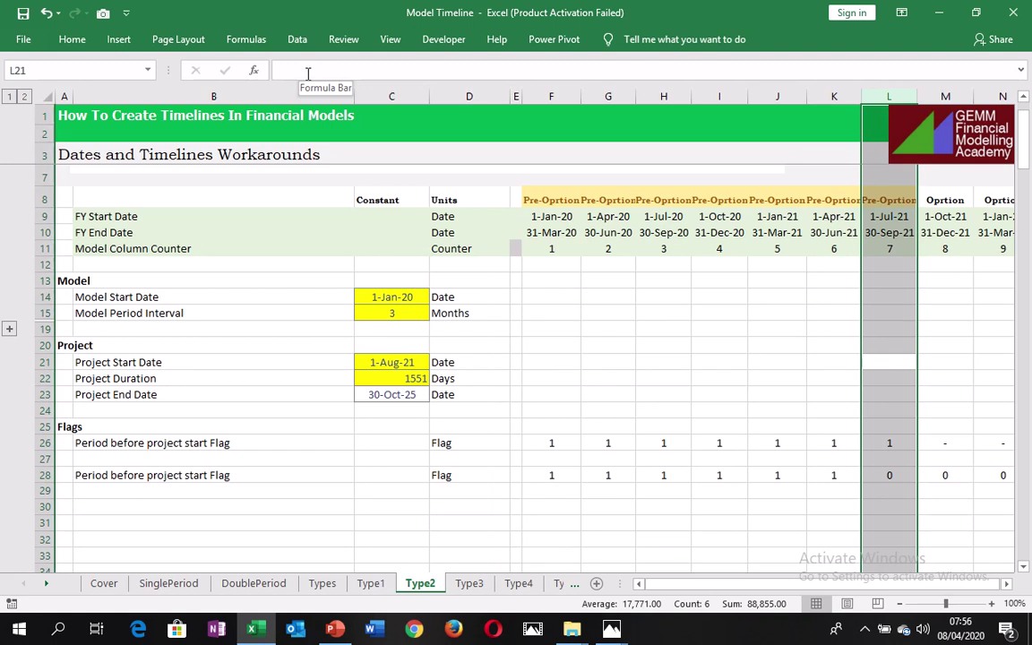
{"action": "key", "text": "Left"}
{"action": "key", "text": "Left"}
{"action": "key", "text": "Down"}
{"action": "key", "text": "Down"}
{"action": "key", "text": "Down"}
{"action": "key", "text": "Down"}
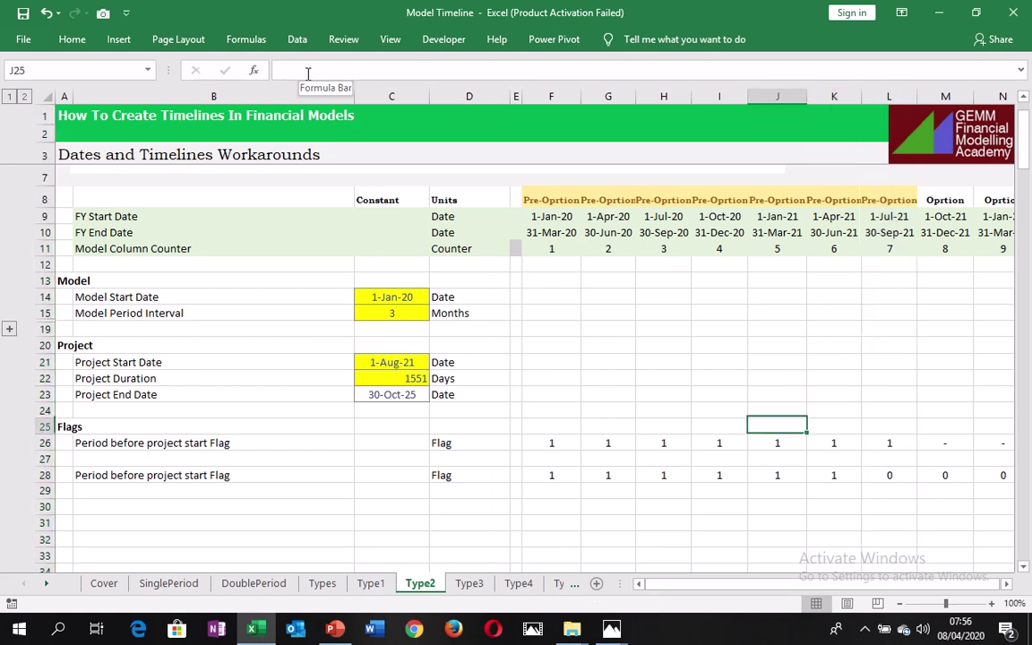
{"action": "key", "text": "Down"}
{"action": "key", "text": "Down"}
{"action": "key", "text": "Down"}
{"action": "key", "text": "Down"}
{"action": "key", "text": "Up"}
{"action": "key", "text": "Left"}
{"action": "key", "text": "Left"}
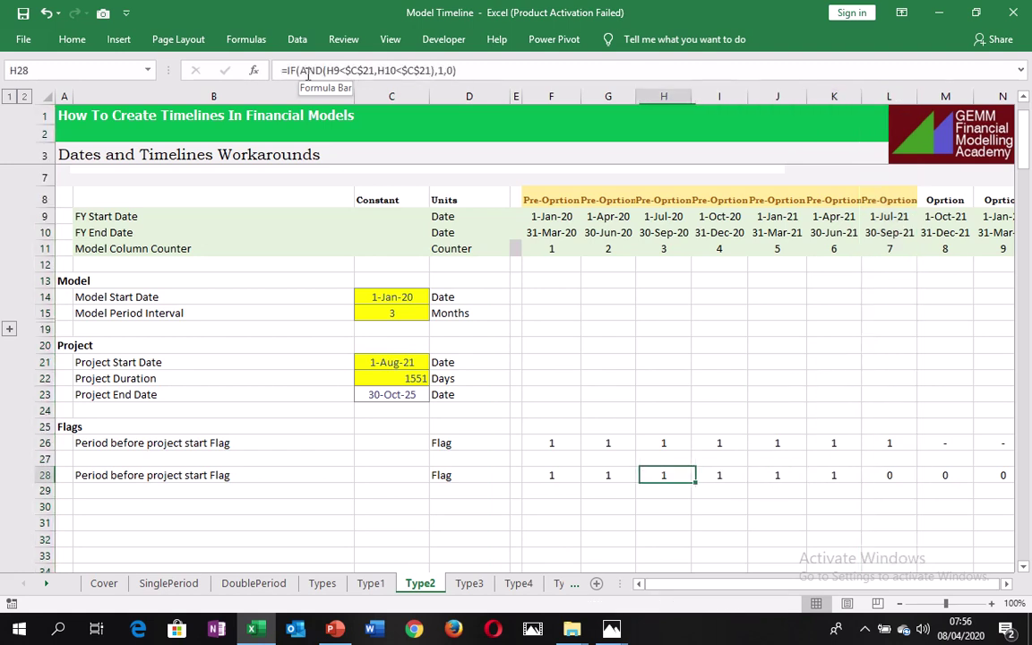
{"action": "key", "text": "Left"}
{"action": "key", "text": "Left"}
{"action": "key", "text": "Left"}
{"action": "key", "text": "Left"}
{"action": "key", "text": "Left"}
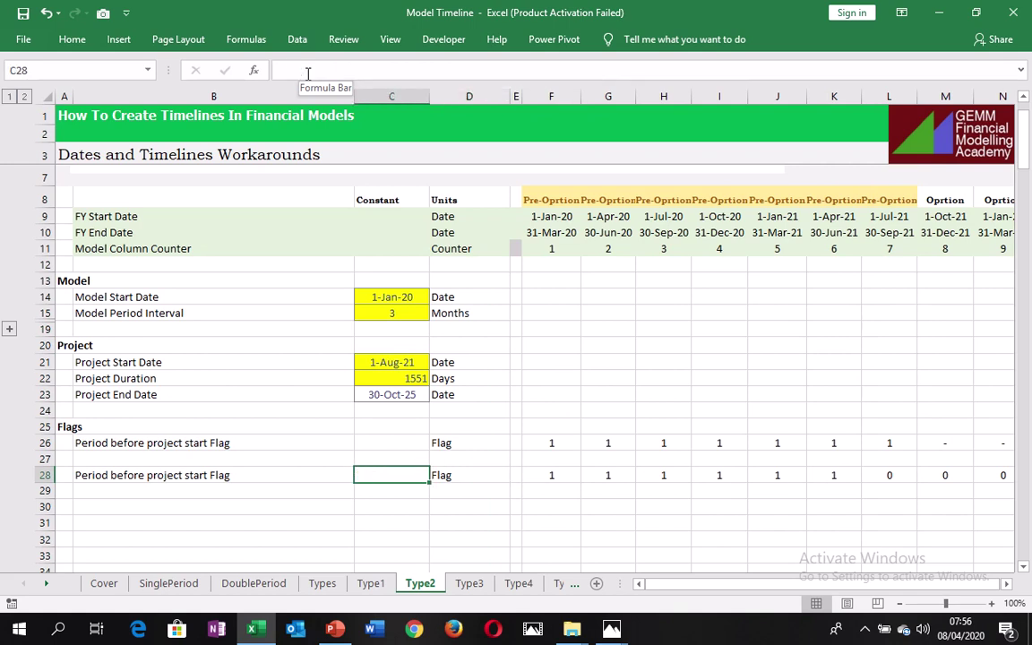
{"action": "key", "text": "Left"}
{"action": "key", "text": "Left"}
{"action": "key", "text": "Right"}
{"action": "key", "text": "Right"}
{"action": "key", "text": "Right"}
{"action": "key", "text": "Right"}
{"action": "key", "text": "Right"}
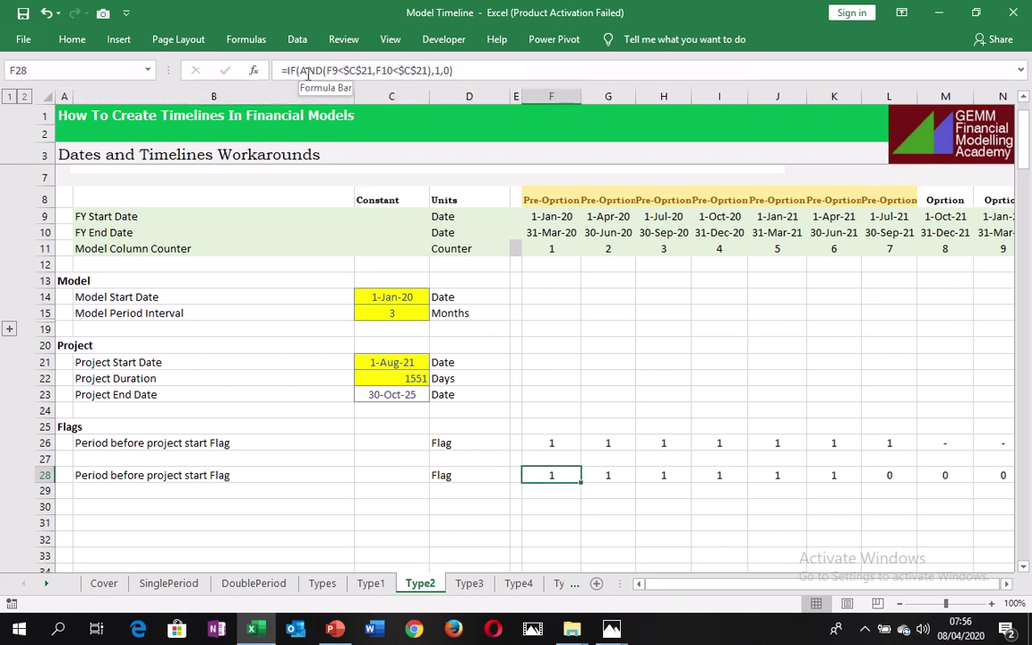
{"action": "key", "text": "Right"}
{"action": "key", "text": "Right"}
{"action": "key", "text": "Right"}
{"action": "key", "text": "Right"}
{"action": "key", "text": "Right"}
{"action": "key", "text": "Right"}
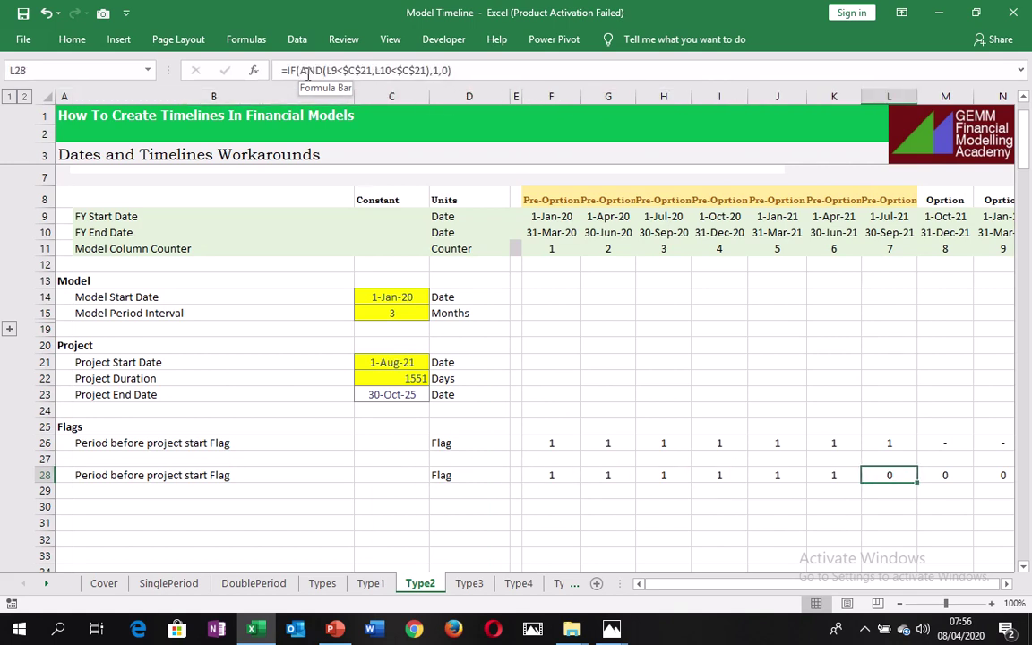
{"action": "key", "text": "ctrl+space"}
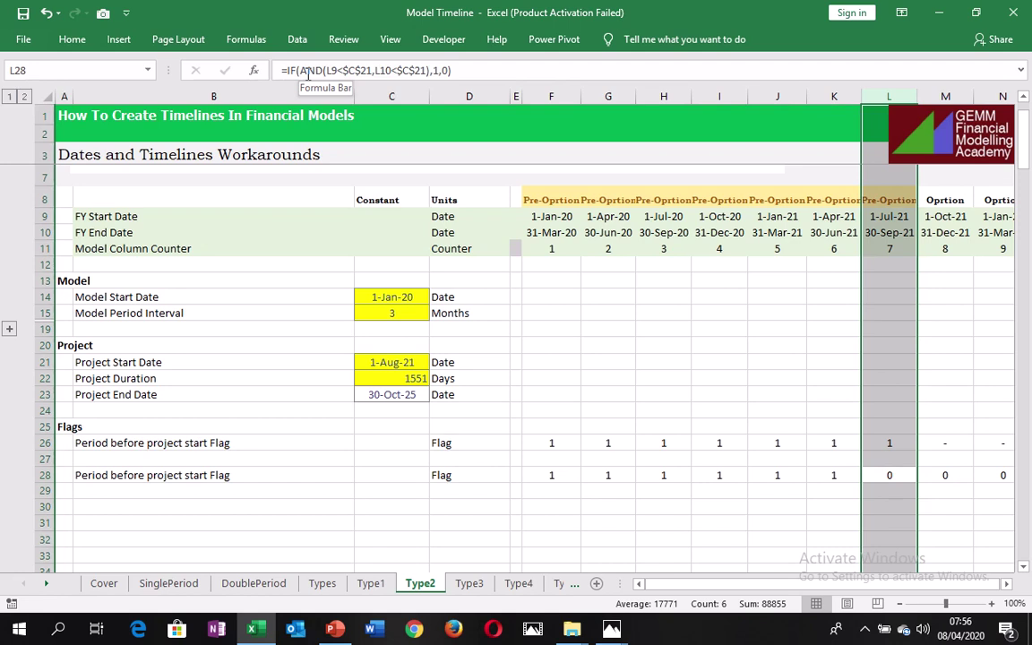